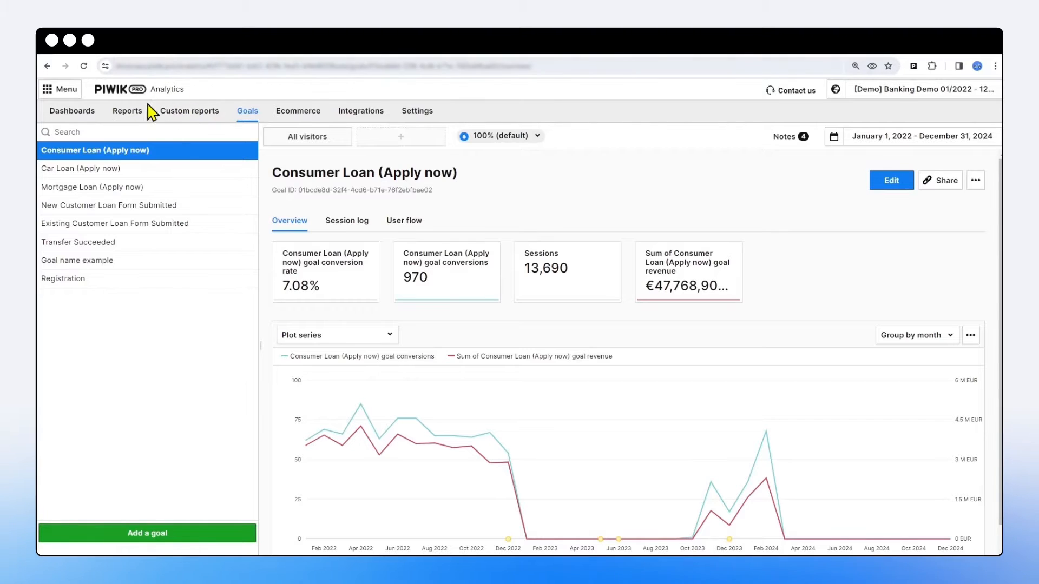
pyautogui.click(62, 92)
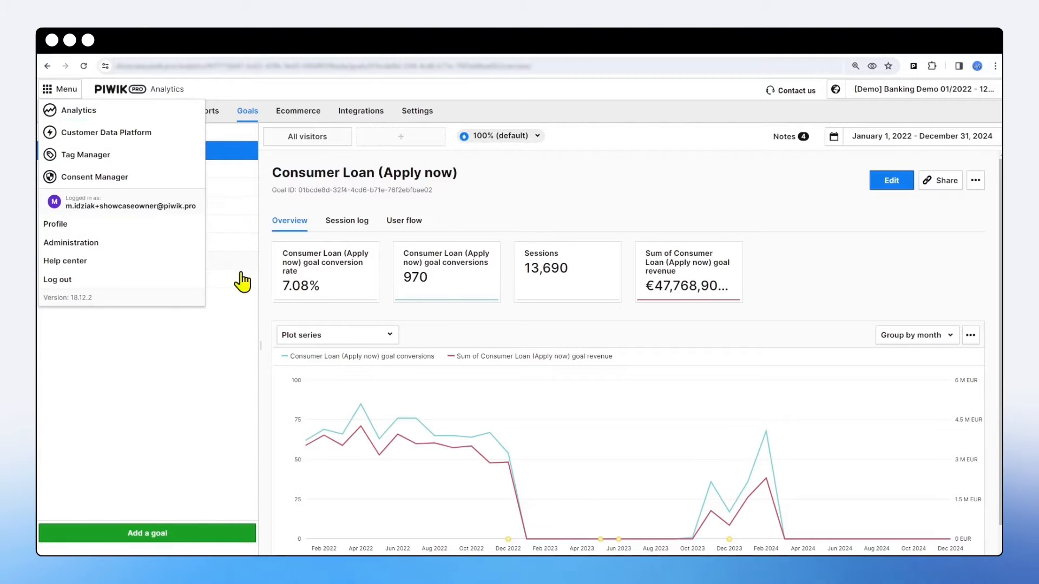
pyautogui.click(234, 333)
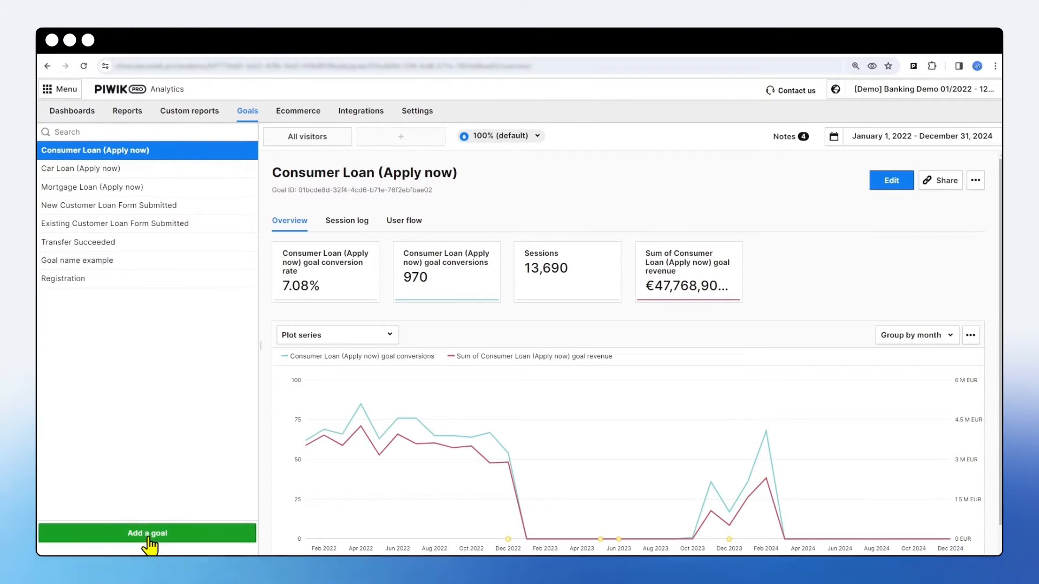
# - Start a new goal that is tracked automatically, with Visit page with URL as the event type
pyautogui.click(148, 533)
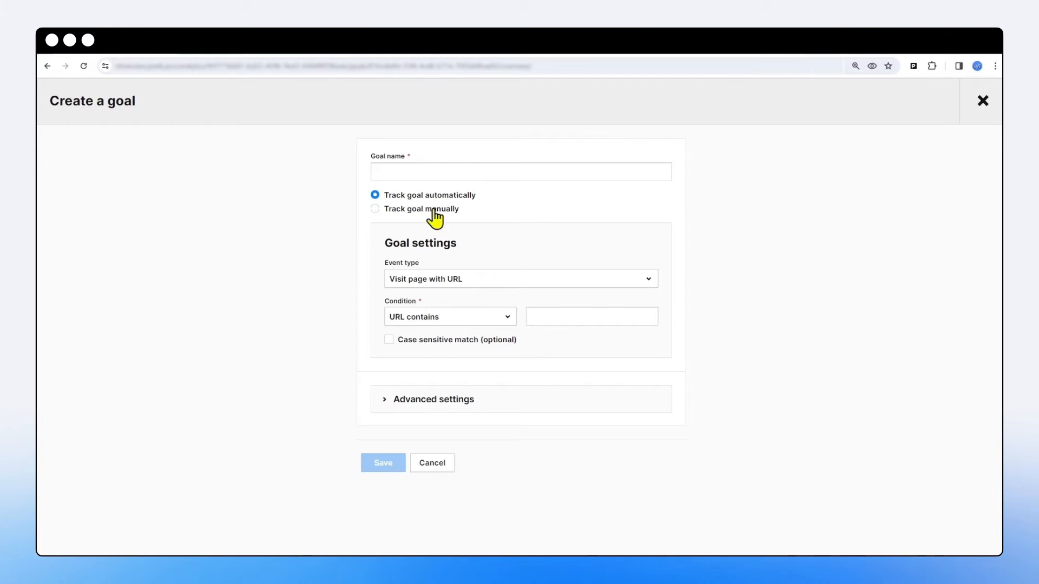
pyautogui.click(374, 209)
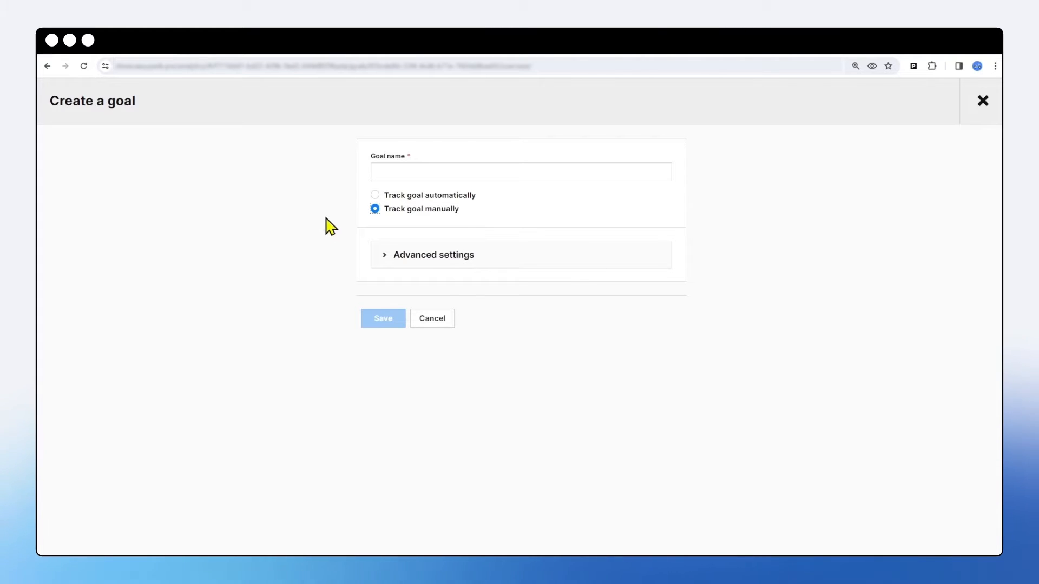
pyautogui.click(375, 196)
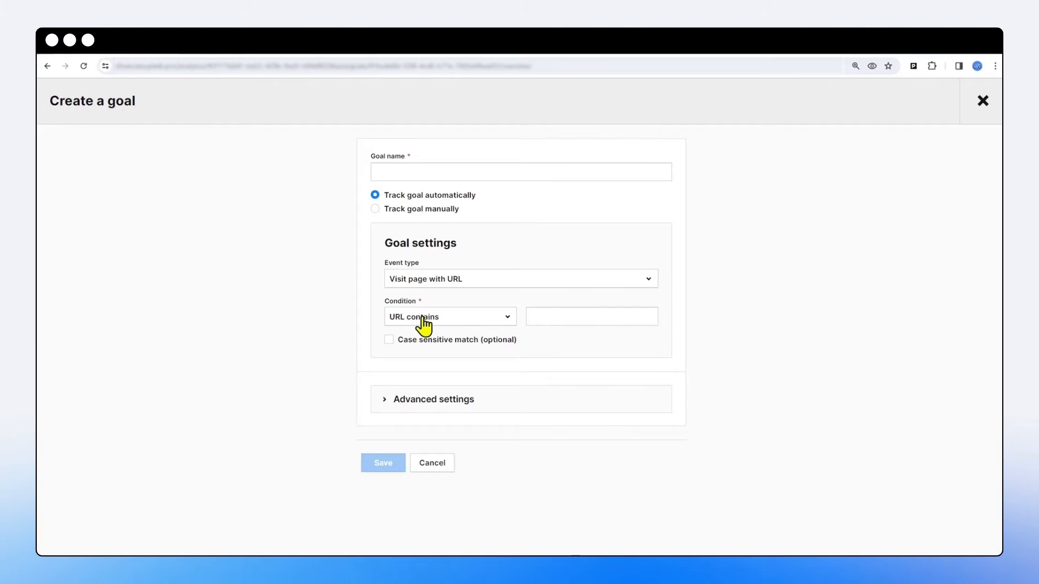
pyautogui.click(413, 285)
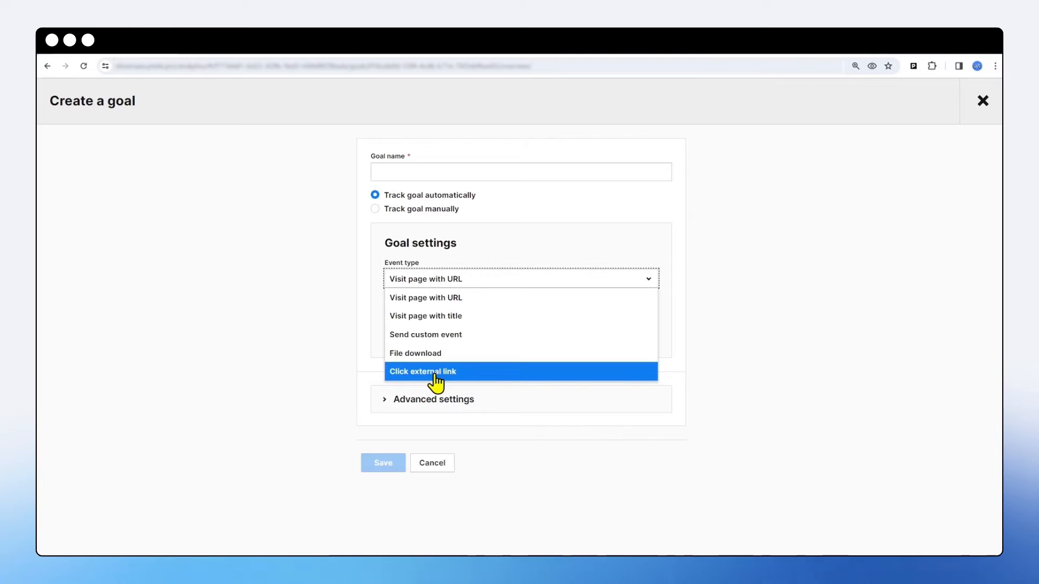
pyautogui.click(423, 298)
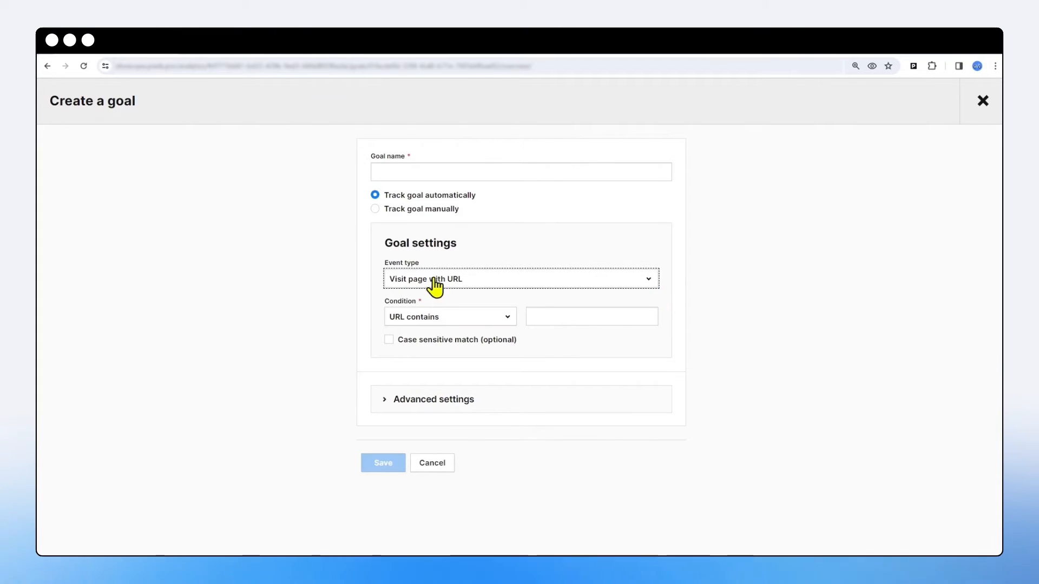
pyautogui.click(435, 319)
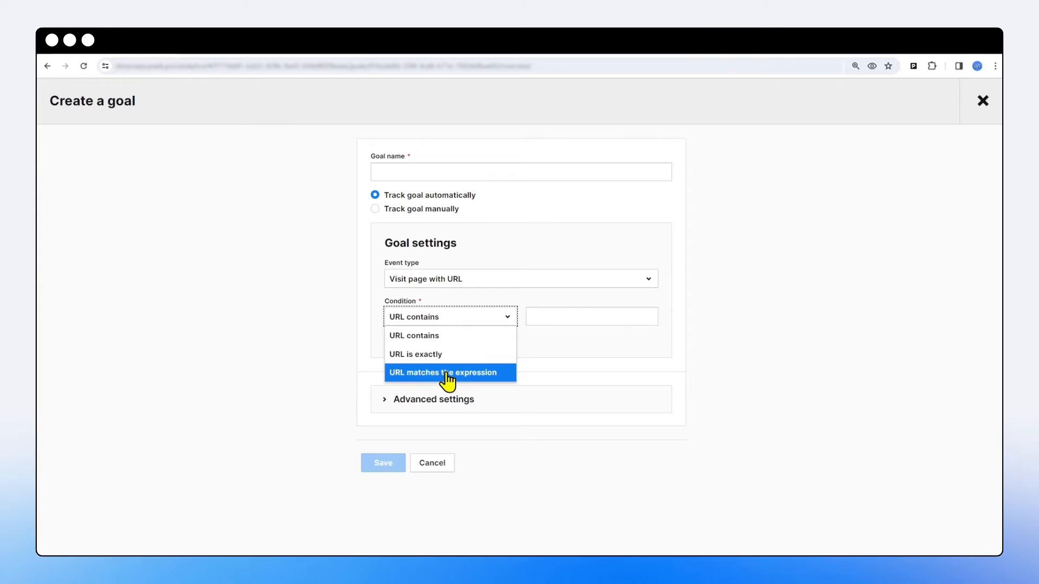
pyautogui.click(418, 357)
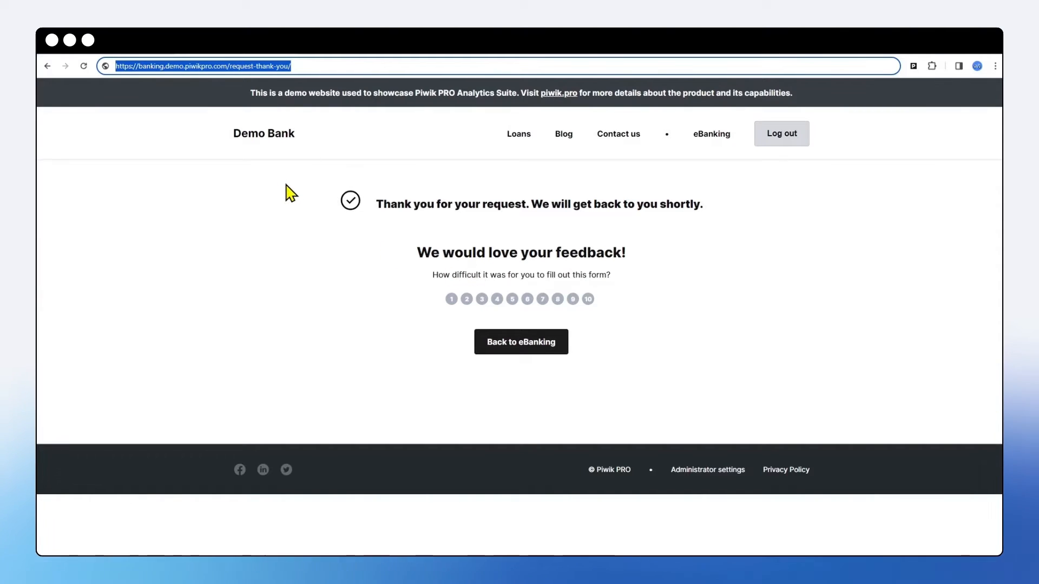
pyautogui.click(315, 231)
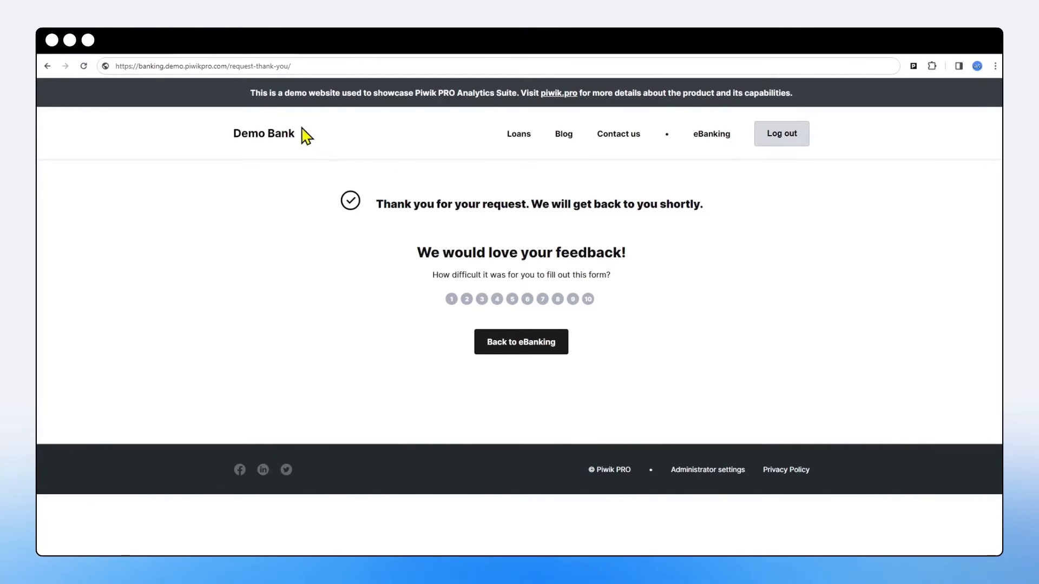
pyautogui.moveTo(295, 65); pyautogui.dragTo(103, 62)
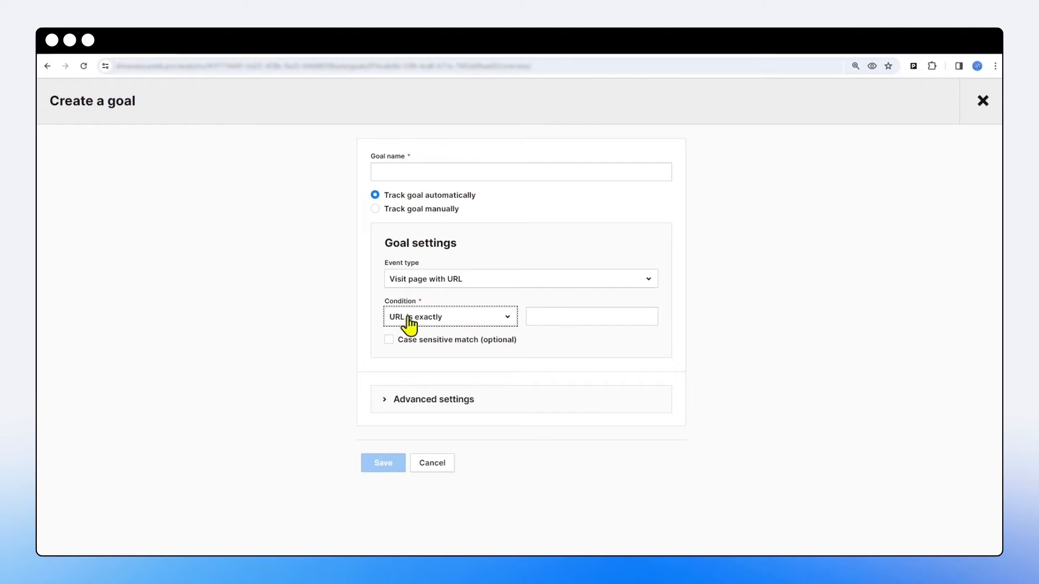
pyautogui.click(548, 316)
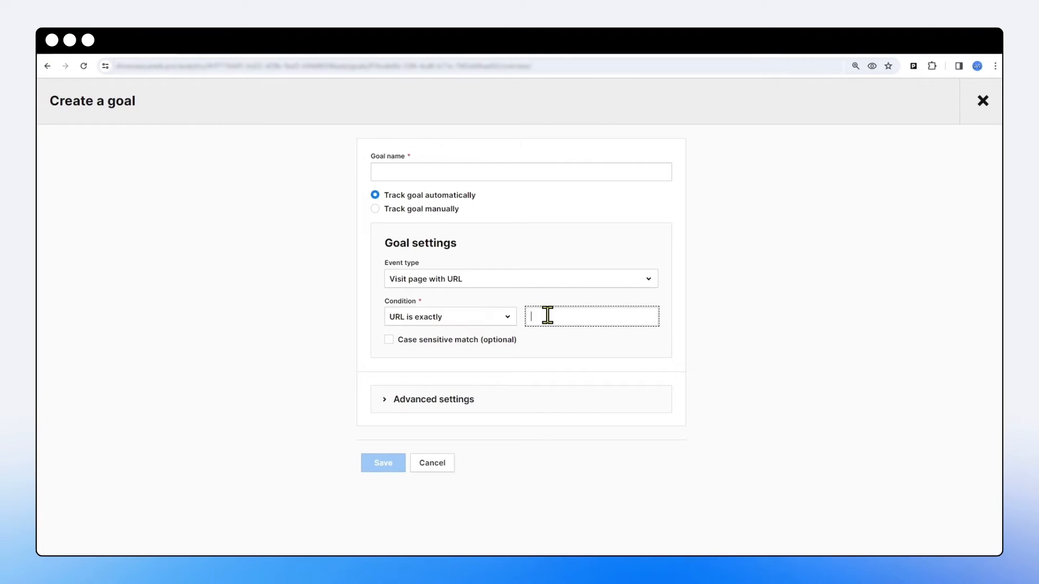
pyautogui.hotkey('ctrl', 'v')
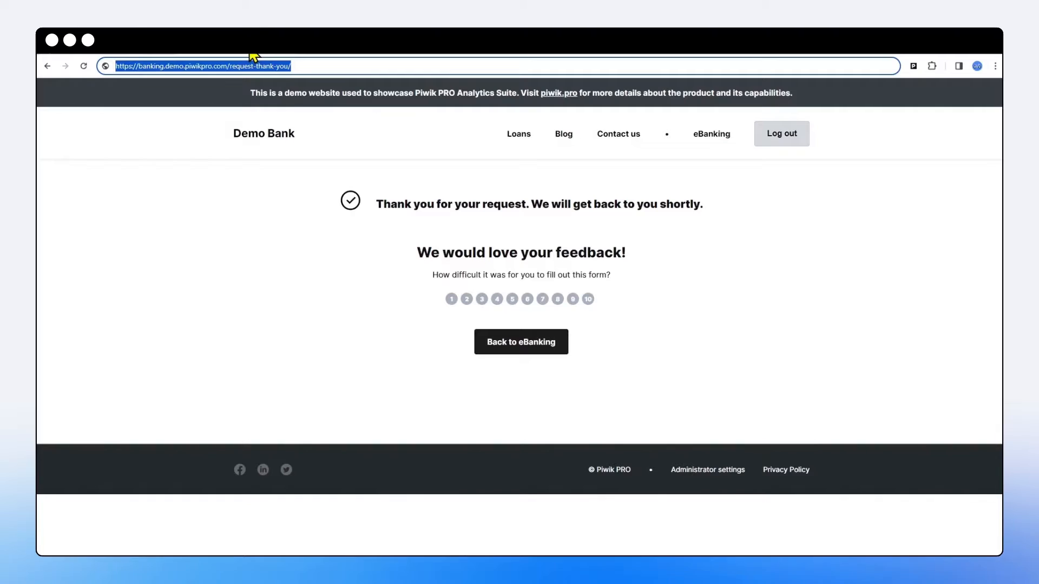
# - Check the thank-you page address, then change the goal condition to URL contains with the value shortened to request-thank-you/
pyautogui.click(256, 60)
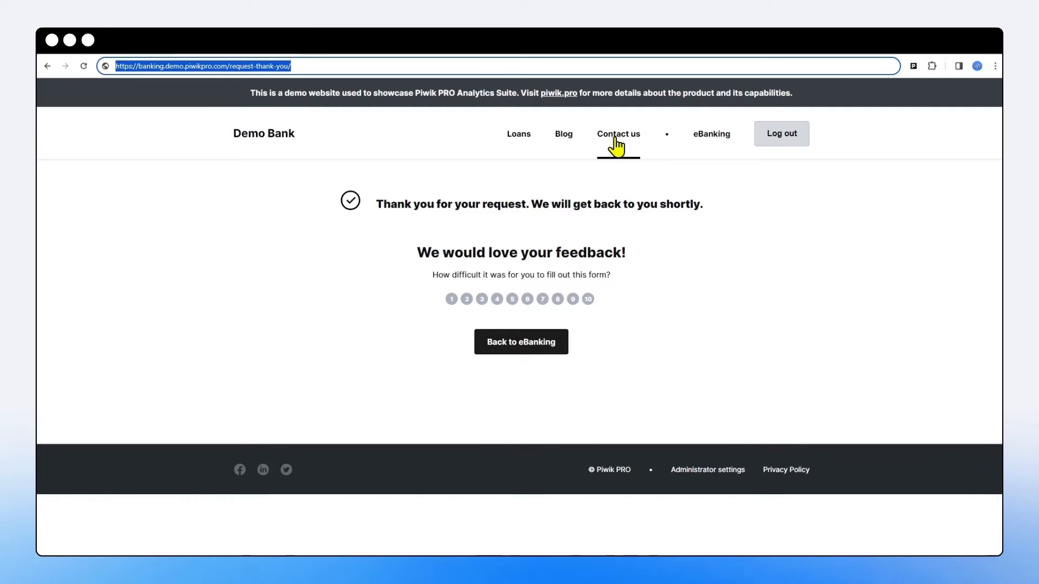
pyautogui.click(299, 66)
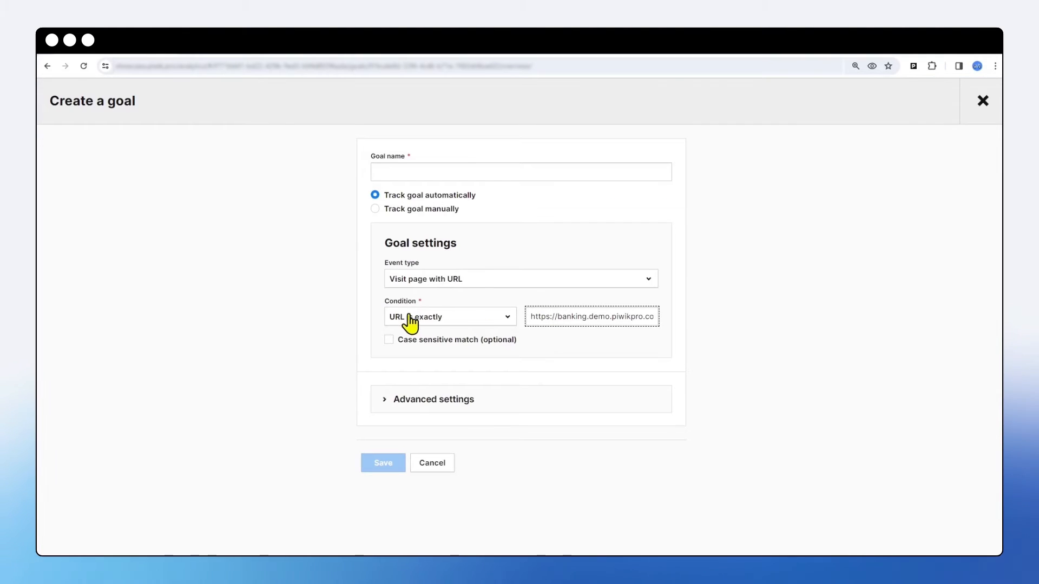
pyautogui.click(442, 319)
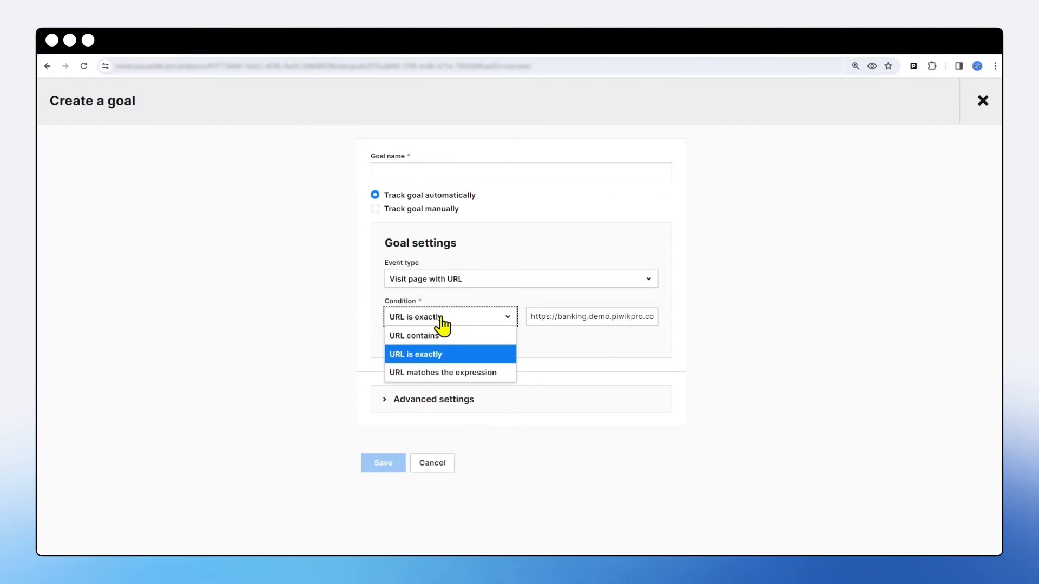
pyautogui.click(425, 336)
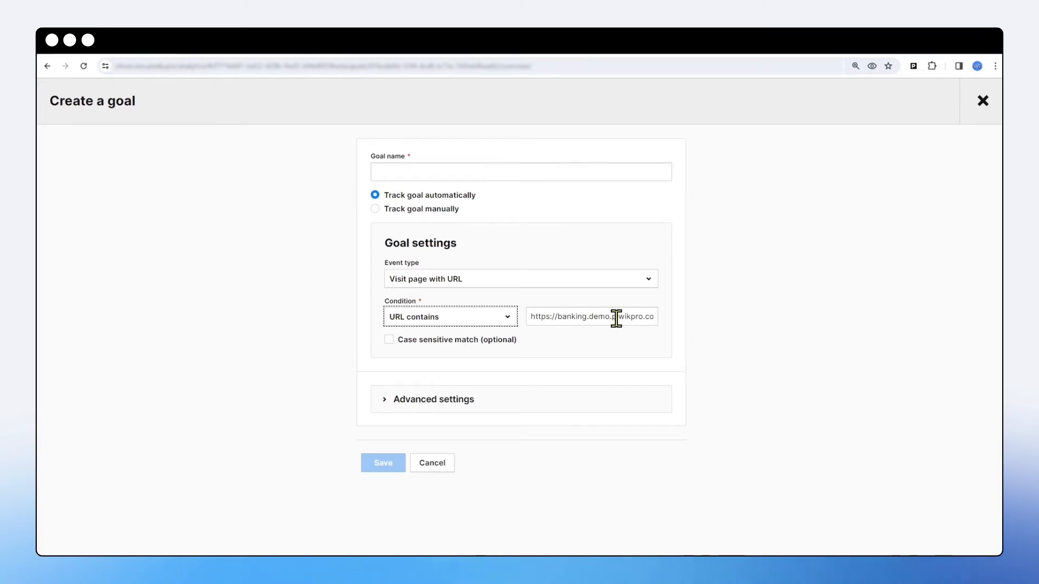
pyautogui.moveTo(616, 318); pyautogui.dragTo(482, 324)
pyautogui.press('BackSpace')
pyautogui.press('BackSpace')
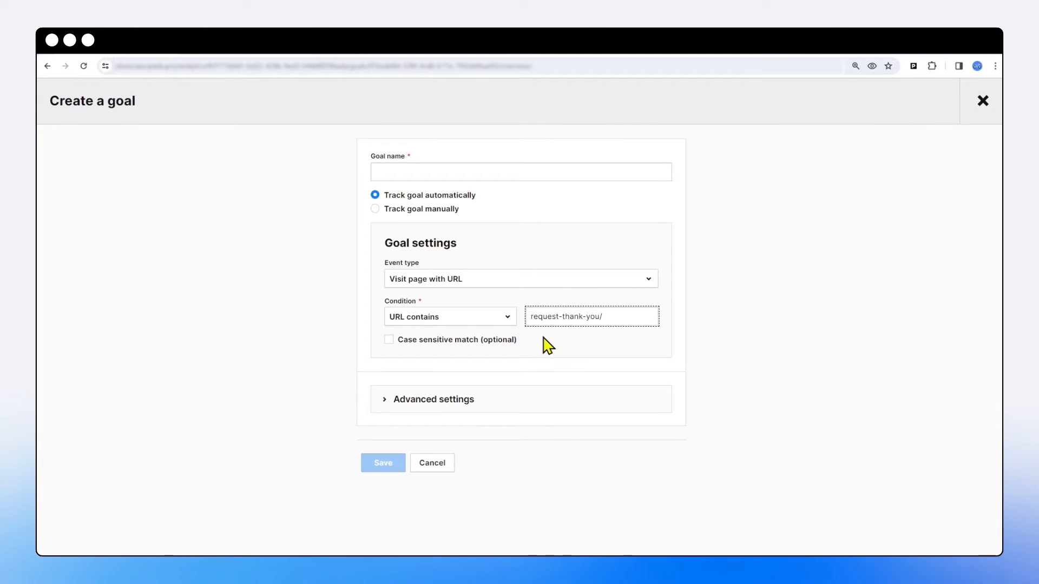
pyautogui.moveTo(607, 315); pyautogui.dragTo(529, 311)
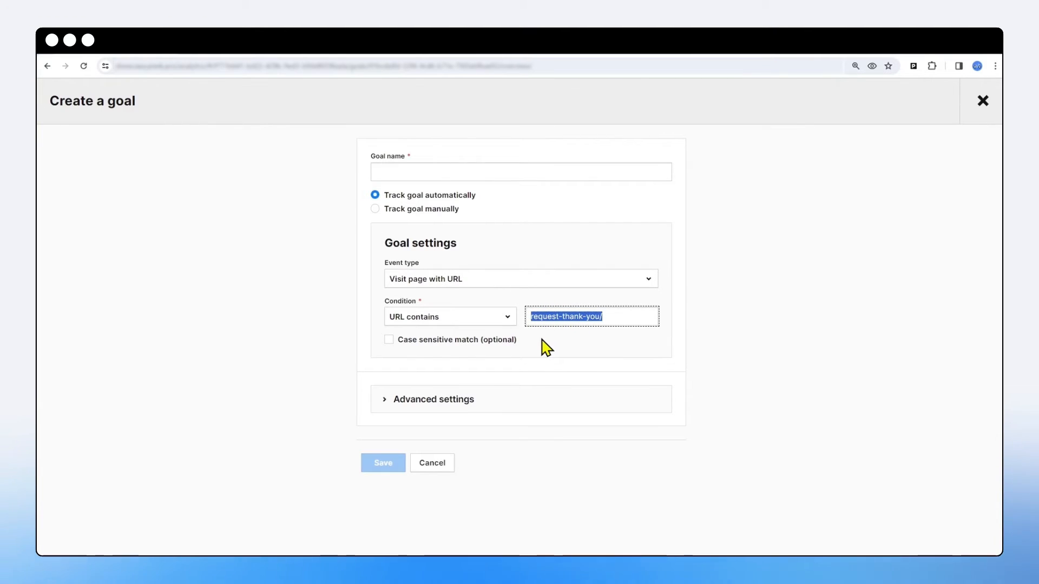
# - Change the goal's event type to Send custom event, with the condition that the event name contains Submit
pyautogui.click(464, 281)
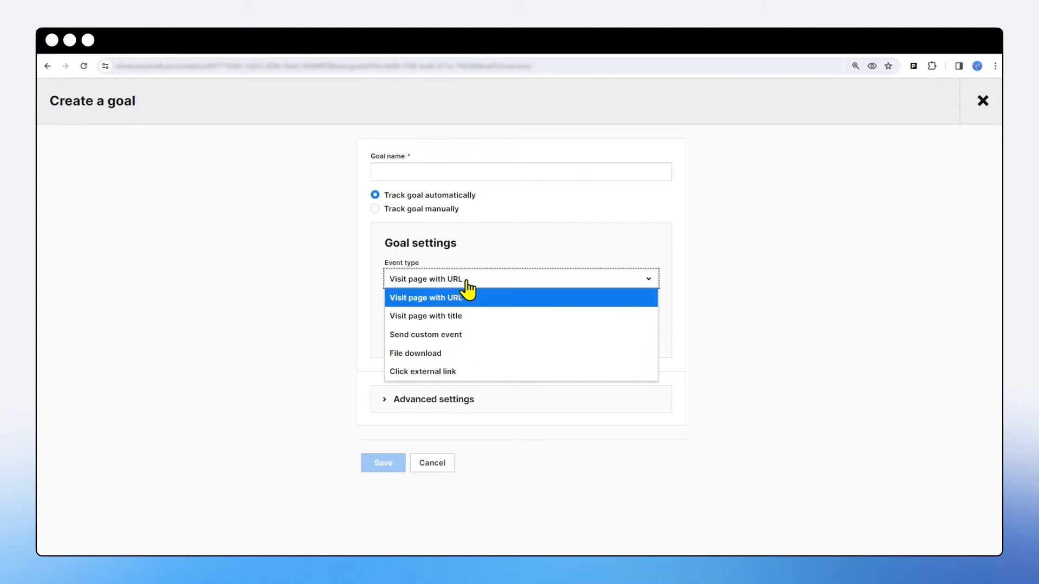
pyautogui.click(439, 335)
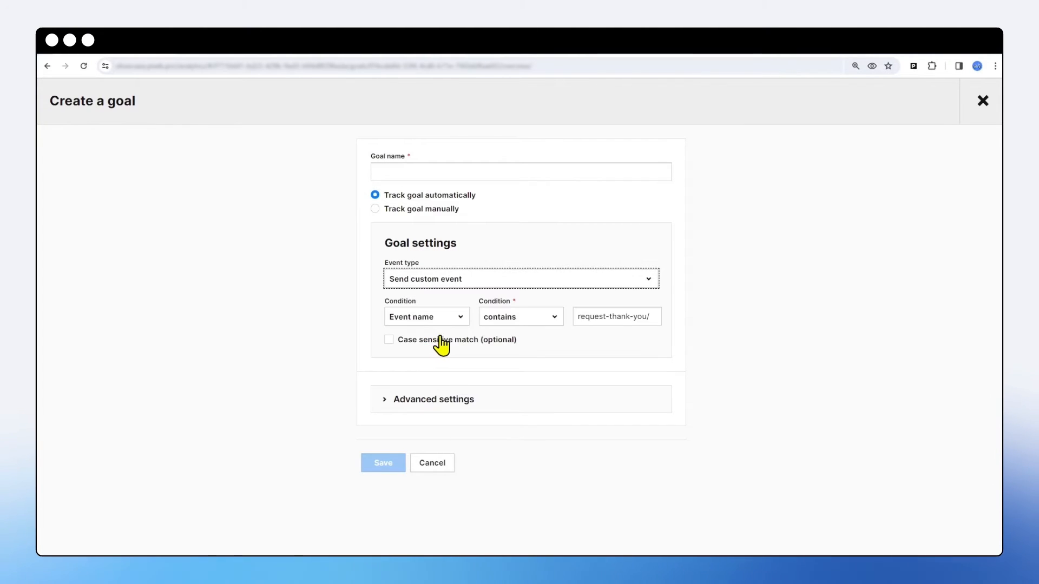
pyautogui.moveTo(653, 319); pyautogui.dragTo(532, 327)
pyautogui.press('BackSpace')
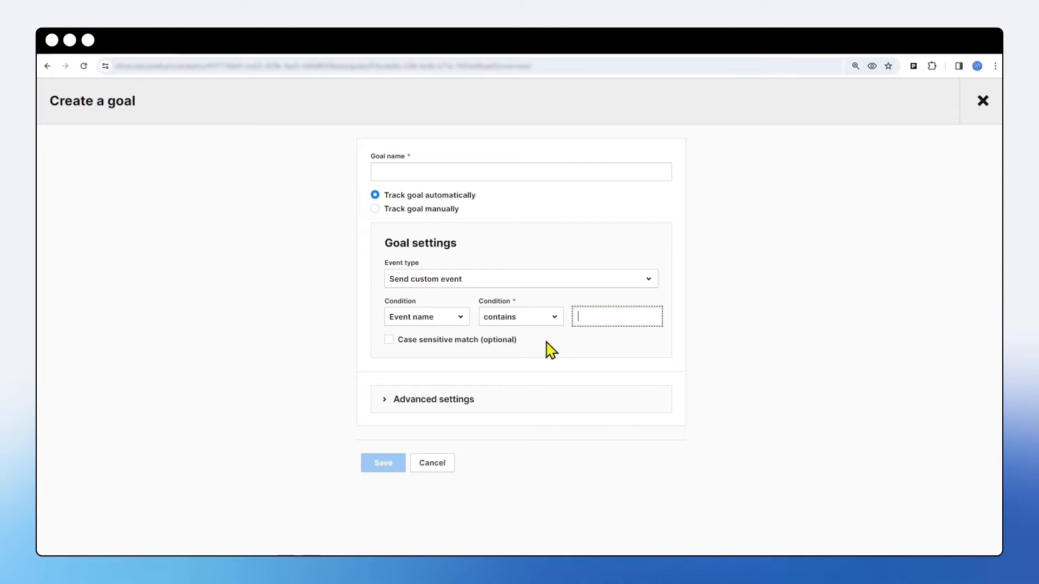
pyautogui.click(446, 318)
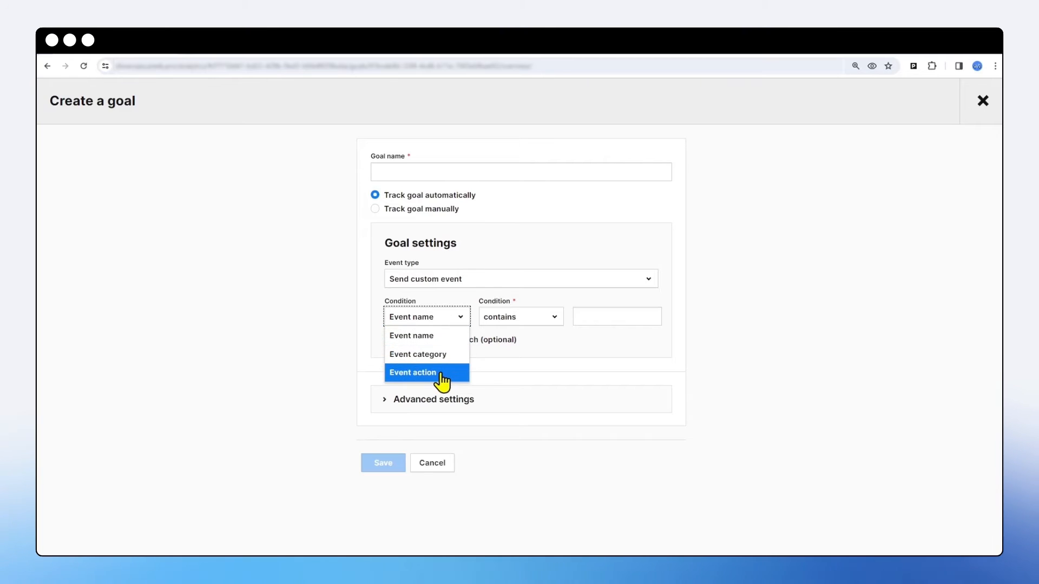
pyautogui.click(436, 336)
pyautogui.click(448, 318)
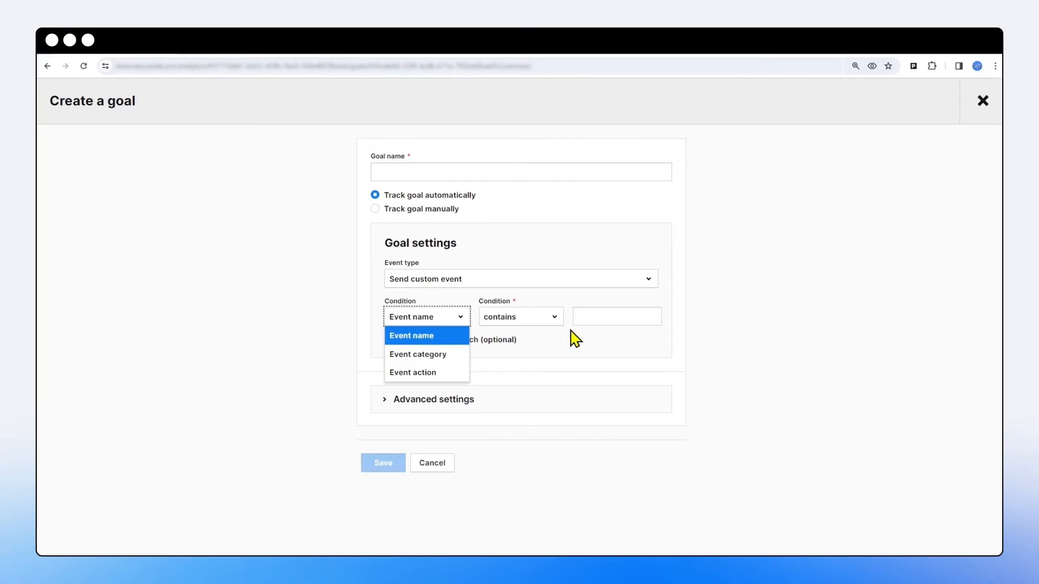
pyautogui.click(587, 315)
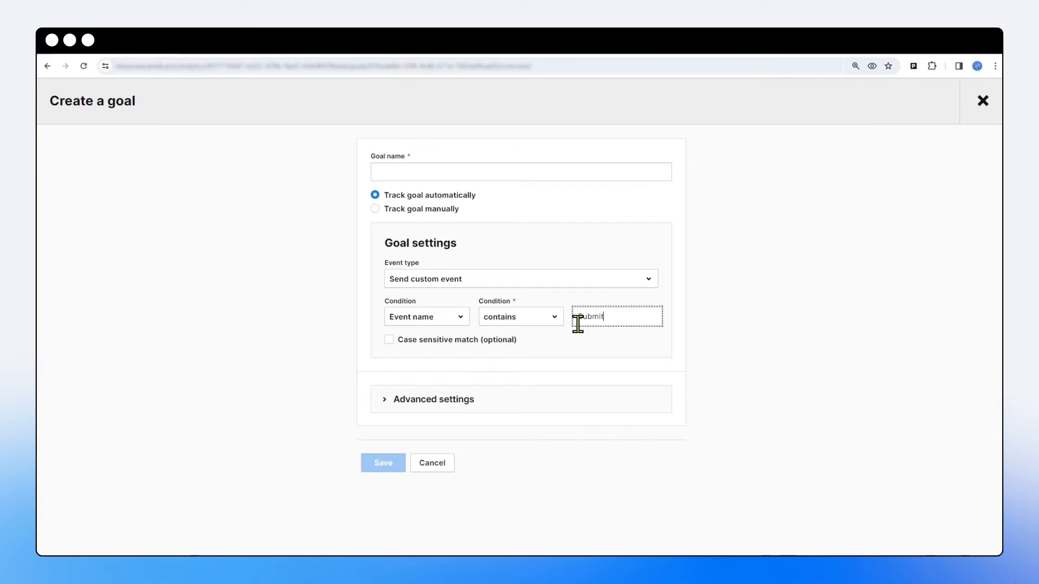
pyautogui.click(509, 319)
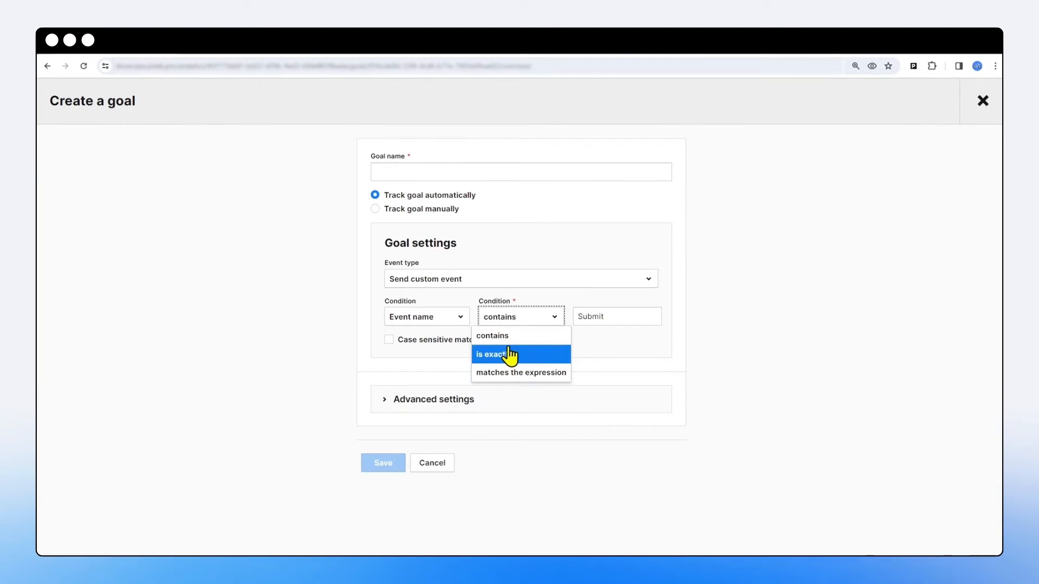
pyautogui.click(600, 352)
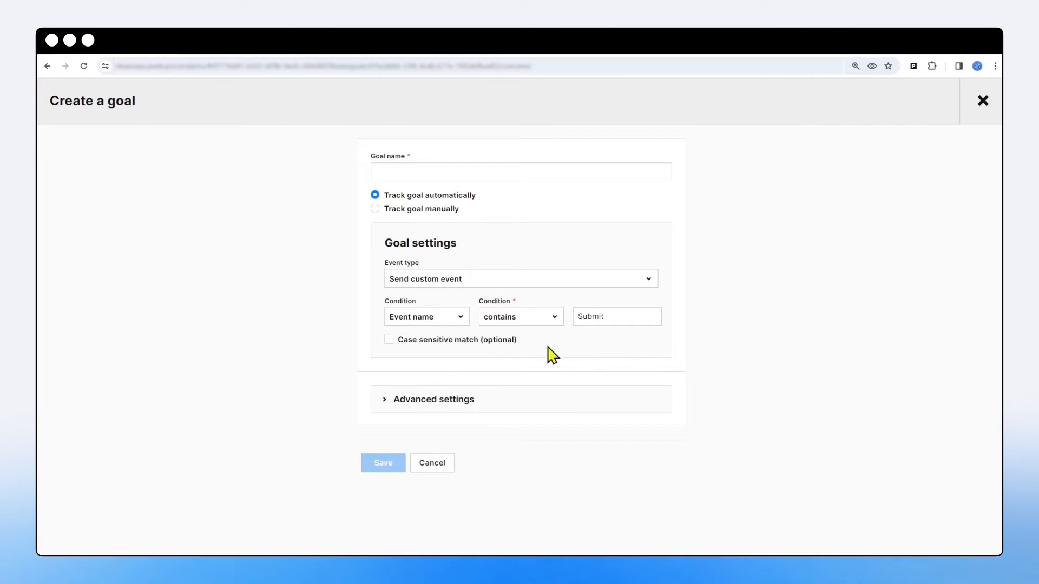
# - Turn the case sensitive match option on and back off
pyautogui.click(391, 341)
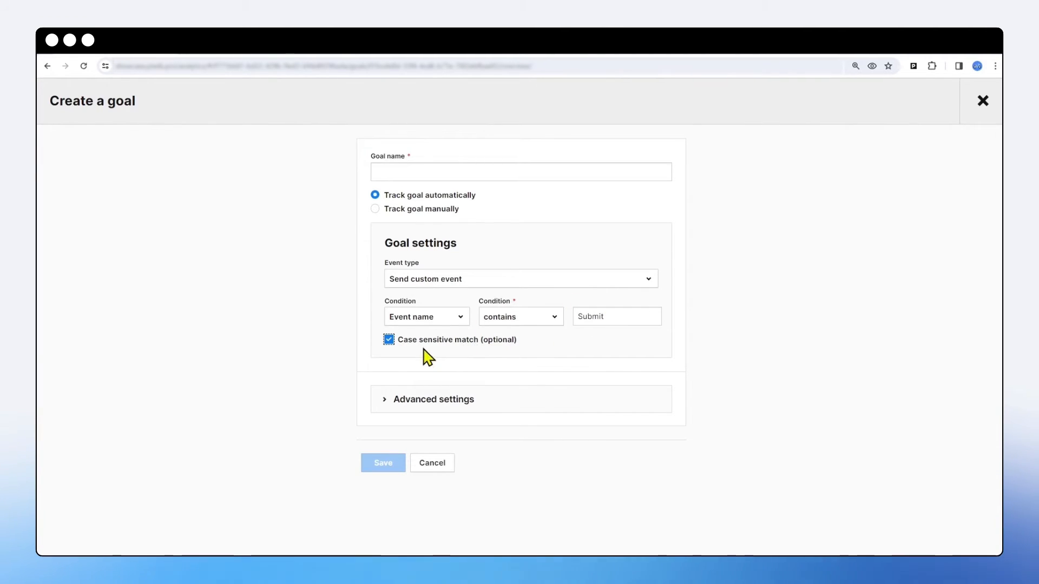
pyautogui.click(389, 341)
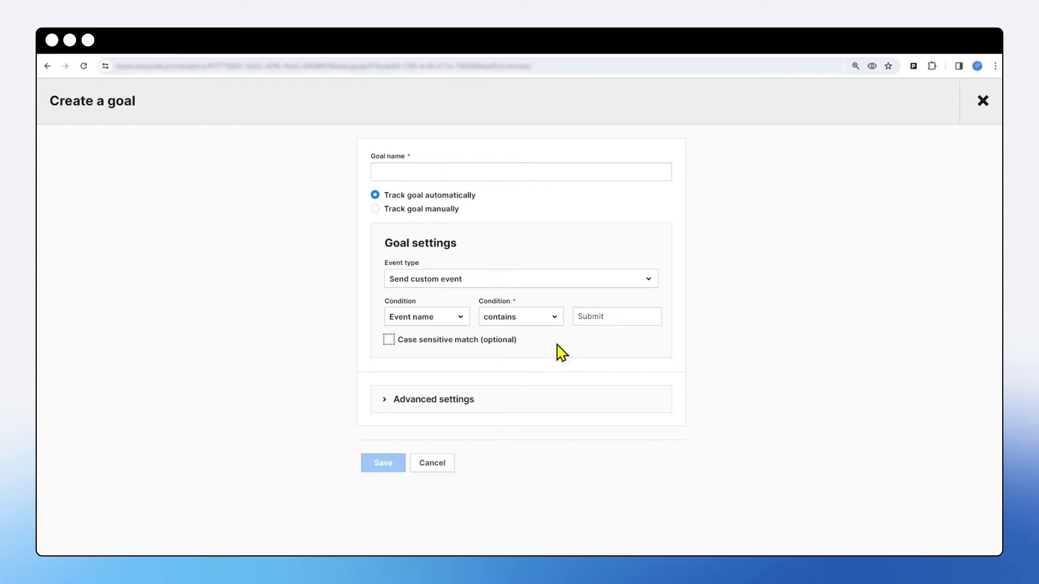
# - In the advanced settings, try allowing multiple goals per session, turn it back off, and assign a revenue of €3 to the goal conversion
pyautogui.click(385, 400)
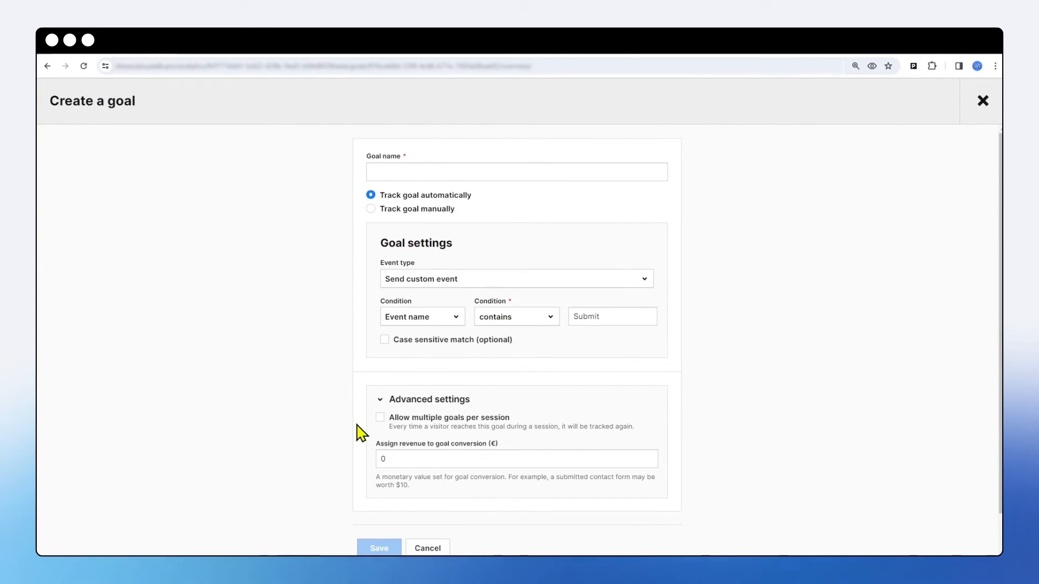
pyautogui.click(380, 418)
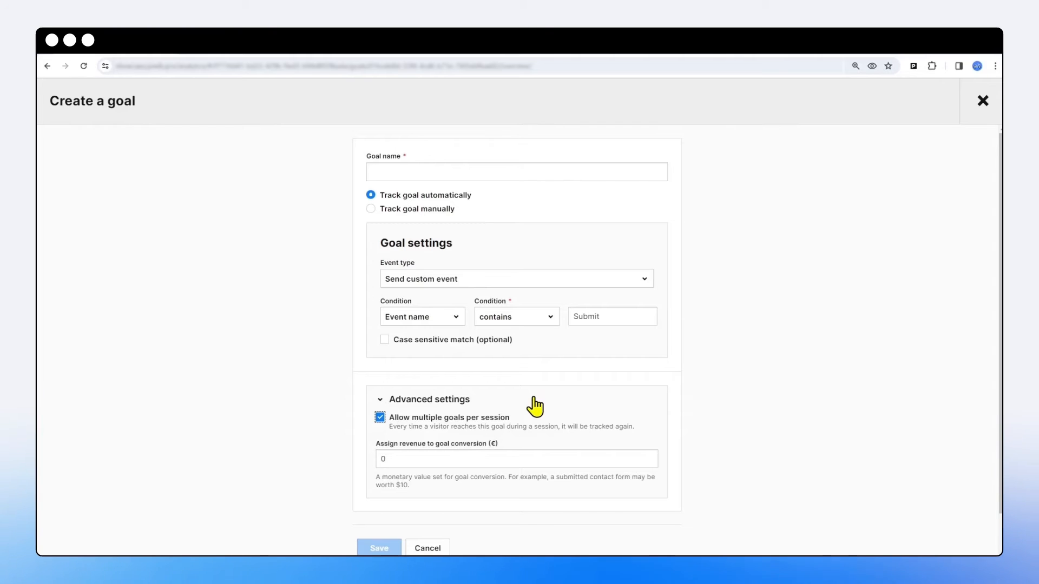
pyautogui.click(379, 419)
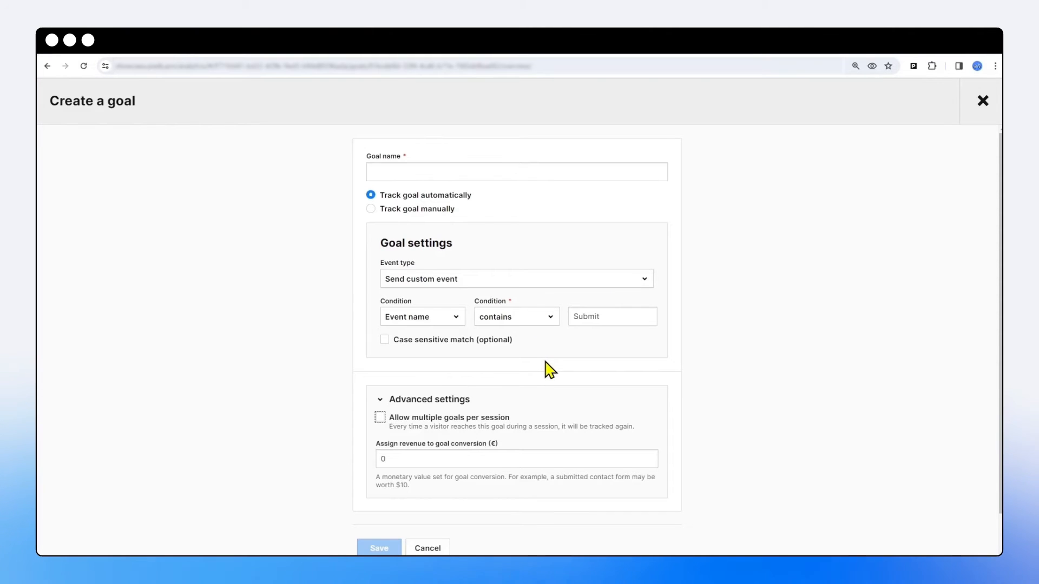
pyautogui.click(399, 460)
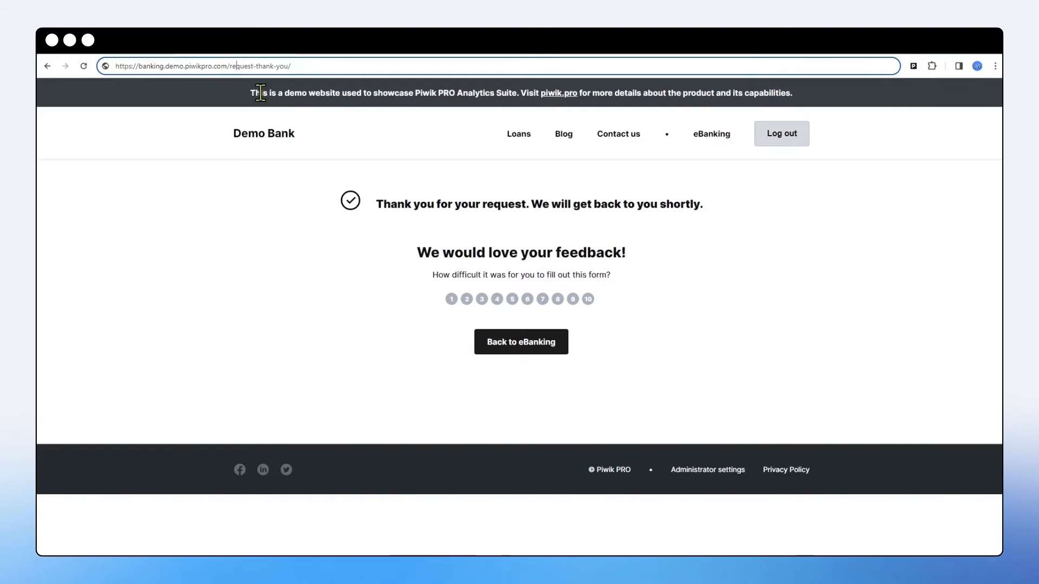
pyautogui.click(297, 65)
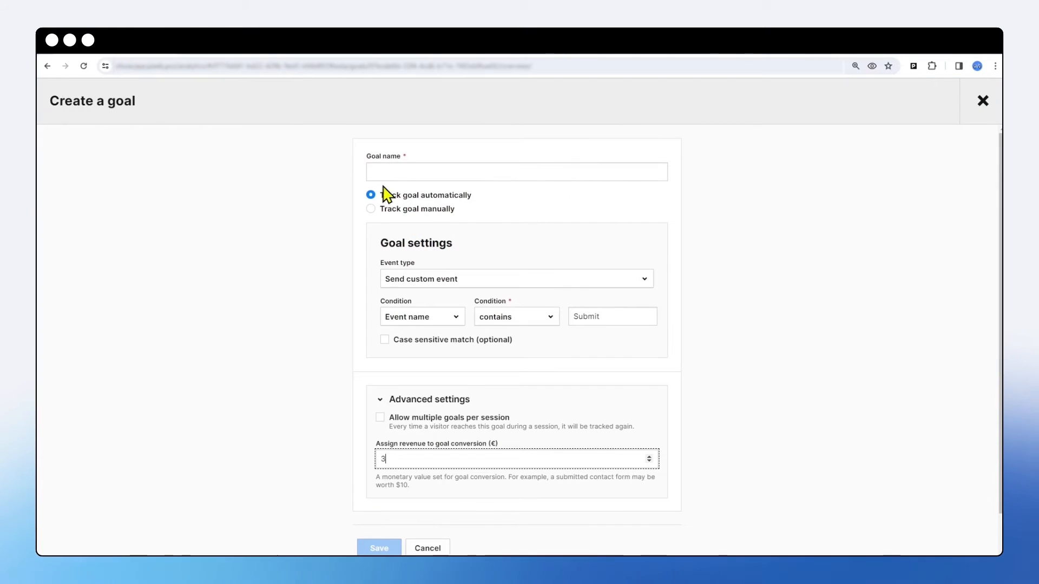
pyautogui.click(390, 280)
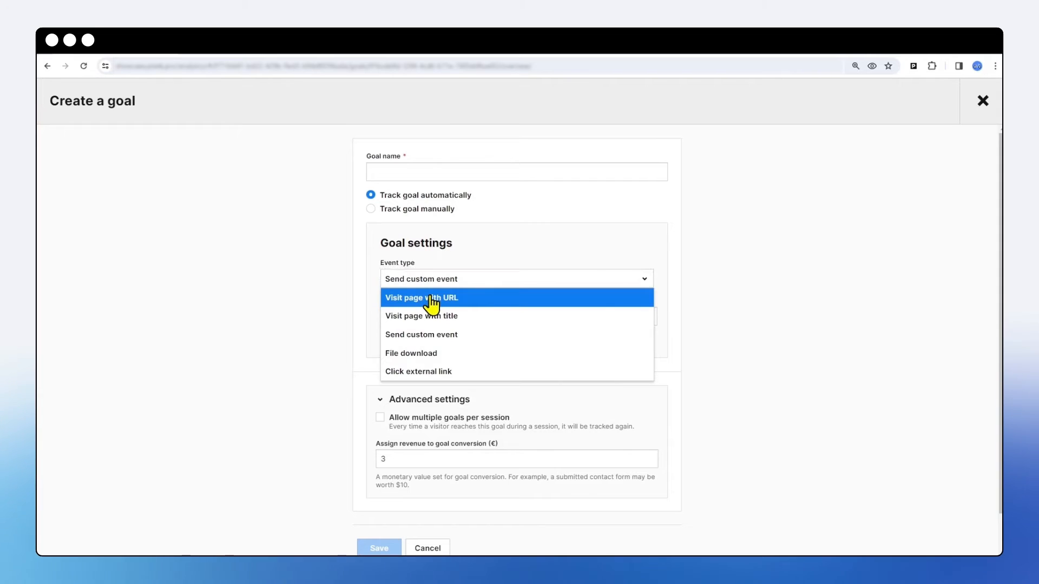
pyautogui.click(430, 298)
pyautogui.click(493, 318)
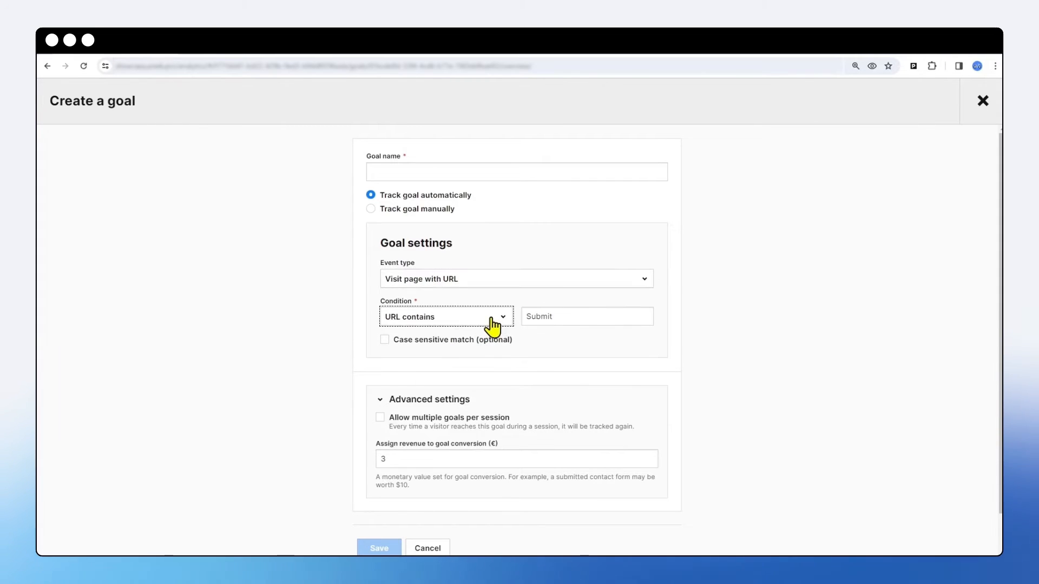
pyautogui.click(460, 355)
pyautogui.moveTo(566, 313); pyautogui.dragTo(529, 321)
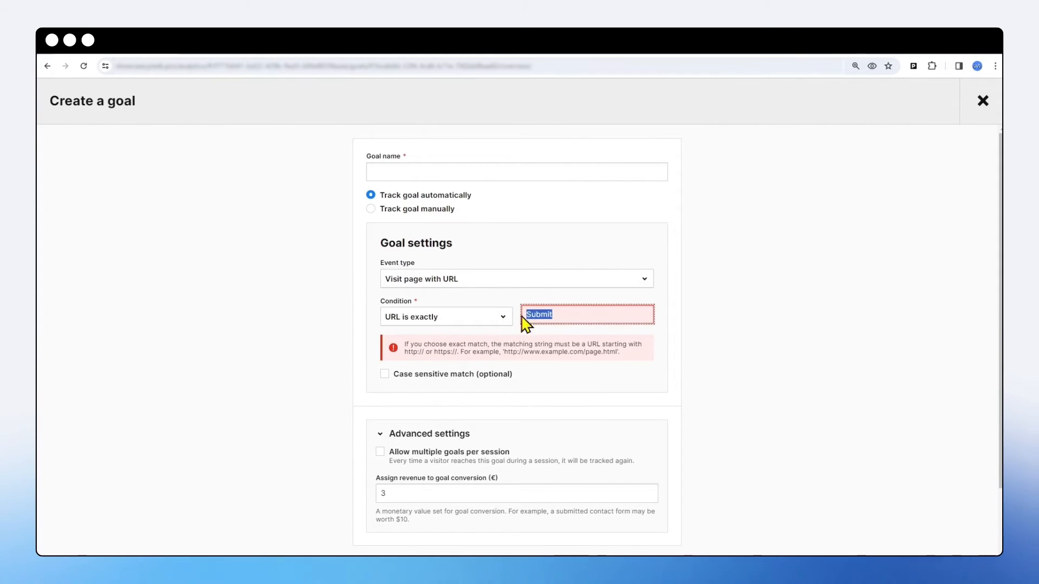
pyautogui.write('piwikpro.com/request-thank-you/')
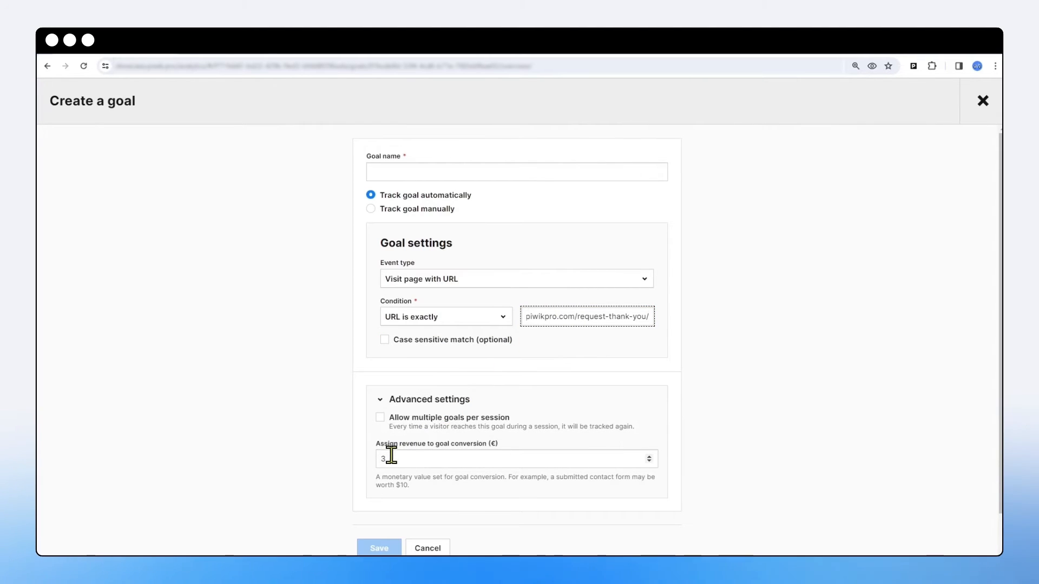
pyautogui.moveTo(385, 459); pyautogui.dragTo(366, 462)
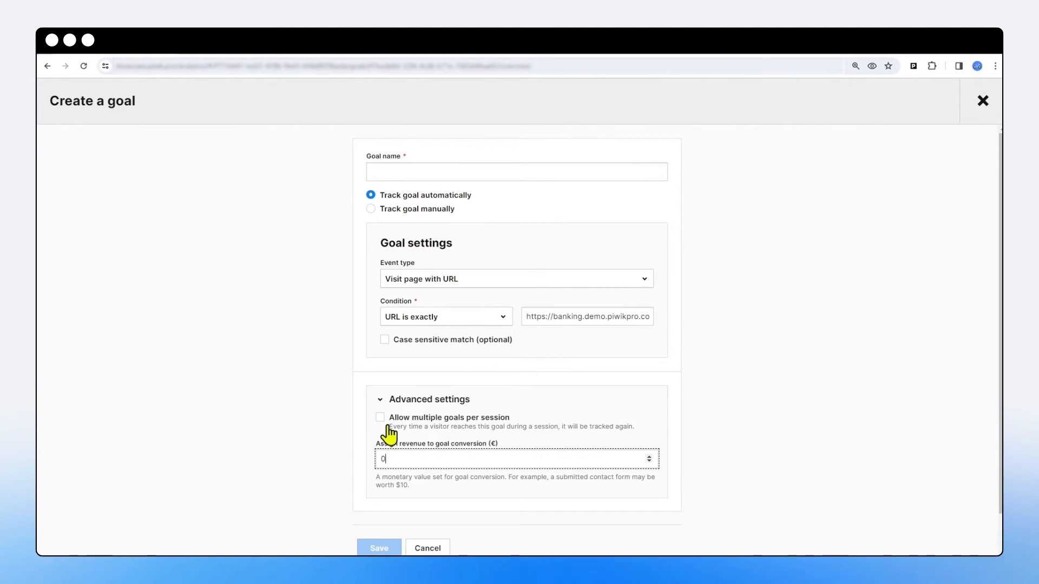
pyautogui.click(384, 400)
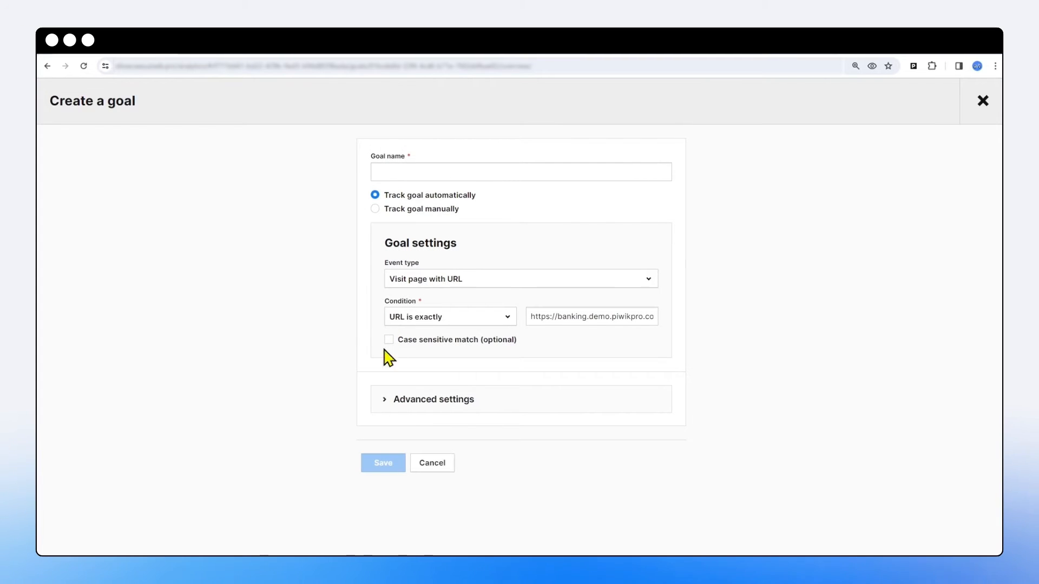
# - Name the goal Contact us form submission and save it
pyautogui.click(416, 168)
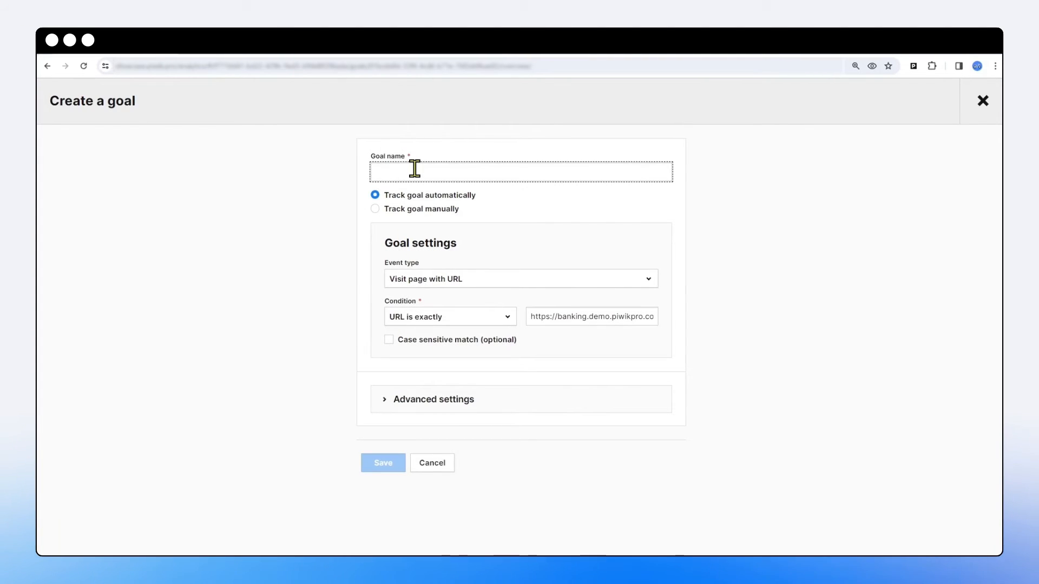
pyautogui.write('Contact u')
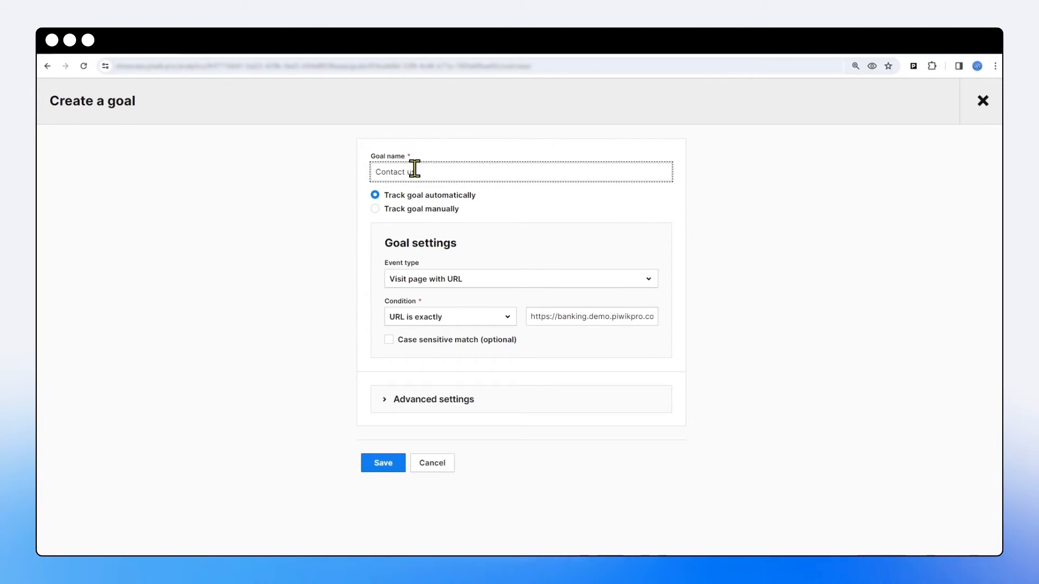
pyautogui.write('s form s')
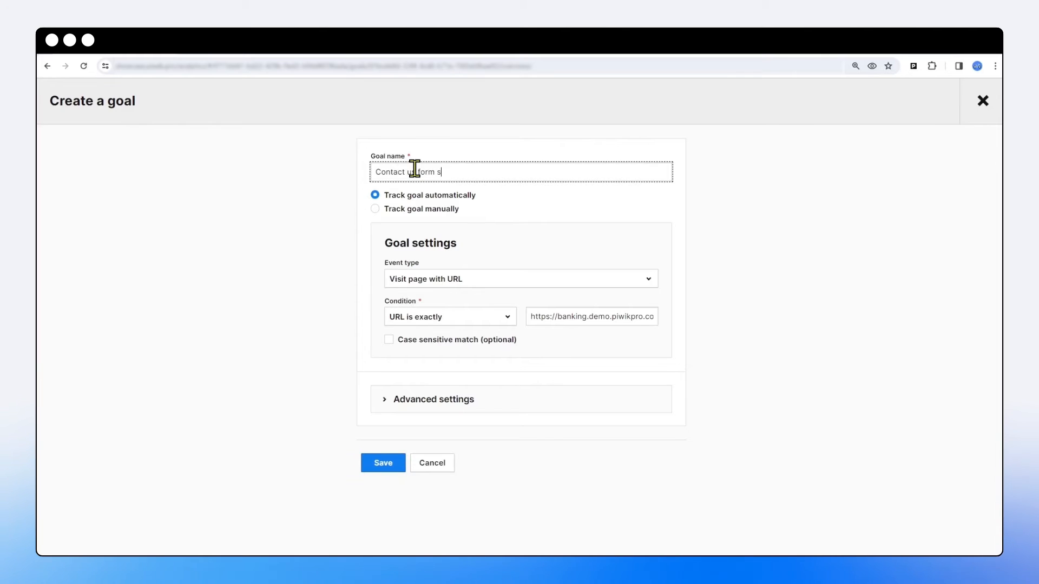
pyautogui.write('ubmissio')
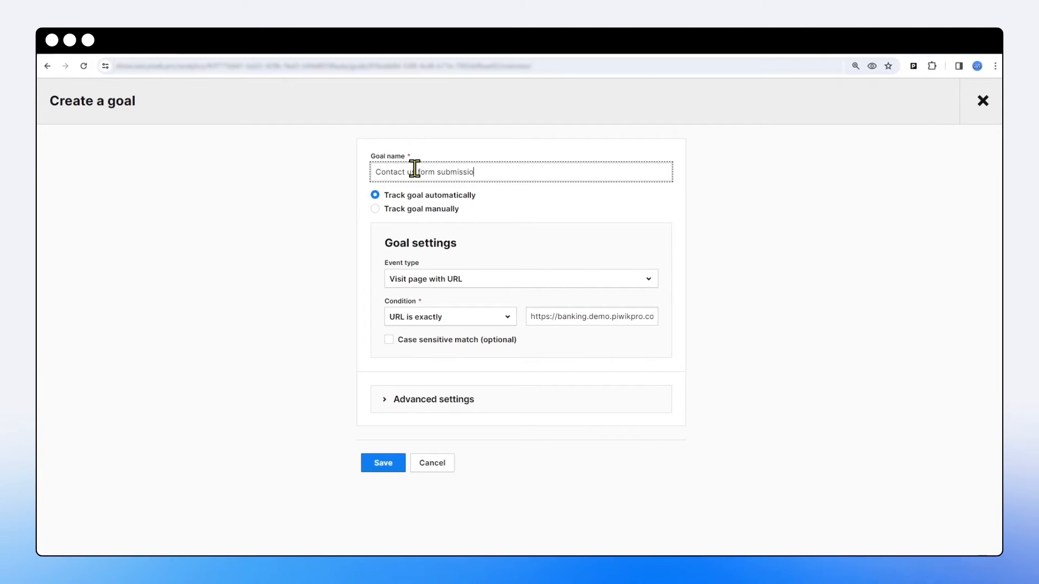
pyautogui.write('n')
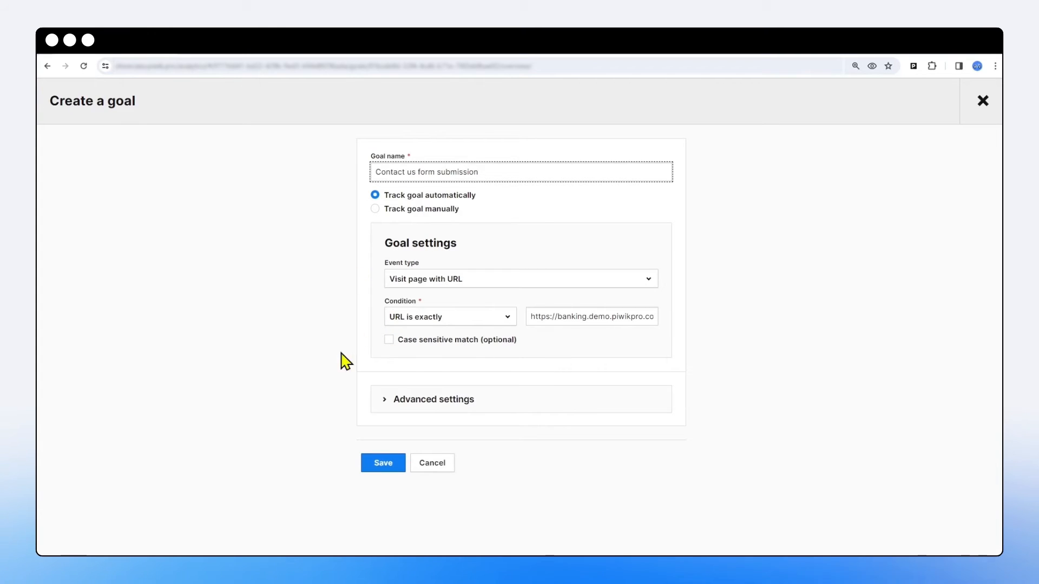
pyautogui.click(375, 464)
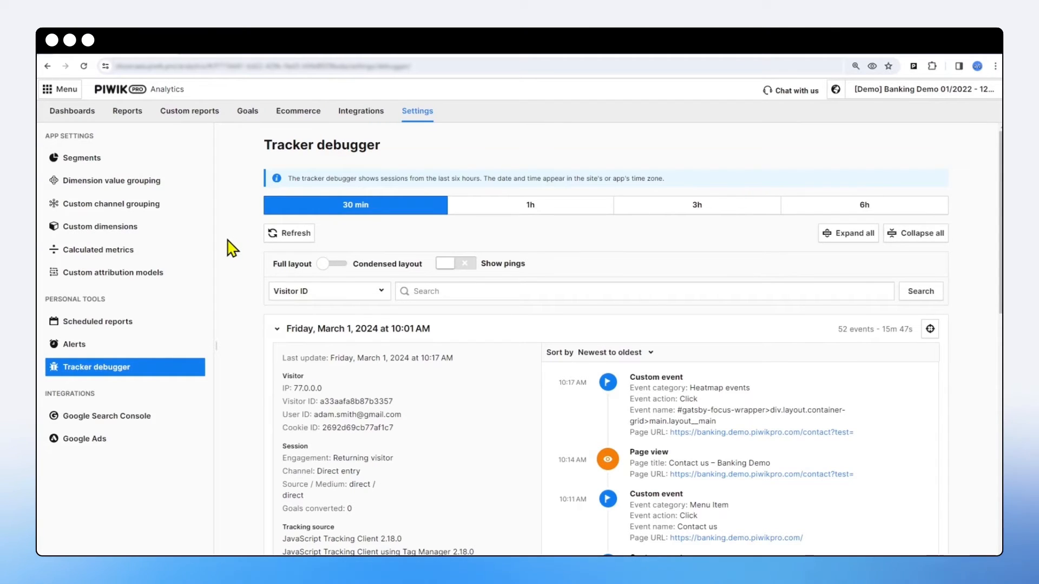
# - Review the latest session's events in the tracker debugger and refresh the session list
pyautogui.scroll(-2, 464, 292)
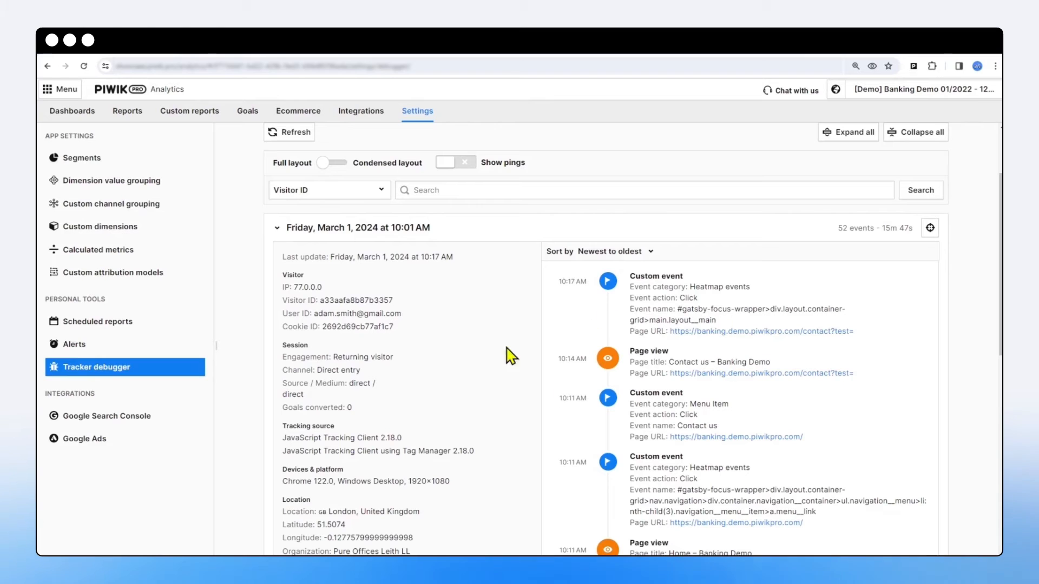
pyautogui.scroll(2, 492, 364)
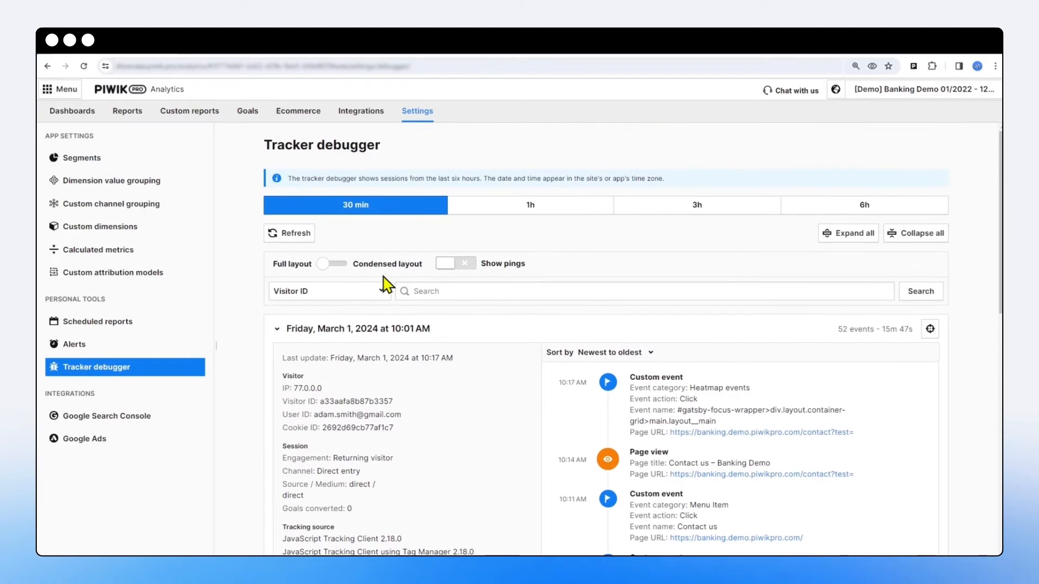
pyautogui.click(292, 234)
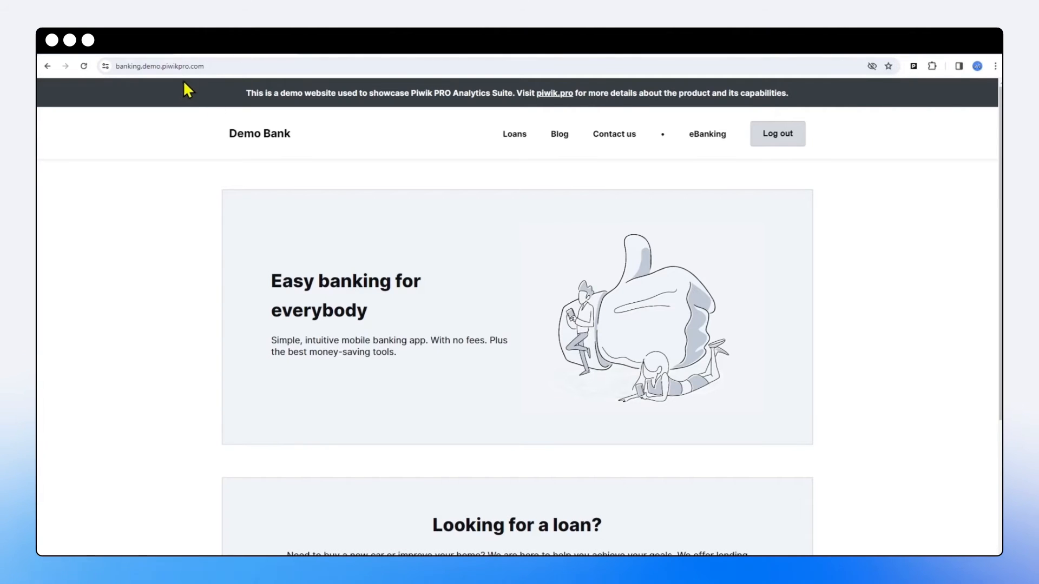
# - Switch to the demo bank website and load its home page with /?test appended to the address
pyautogui.click(130, 65)
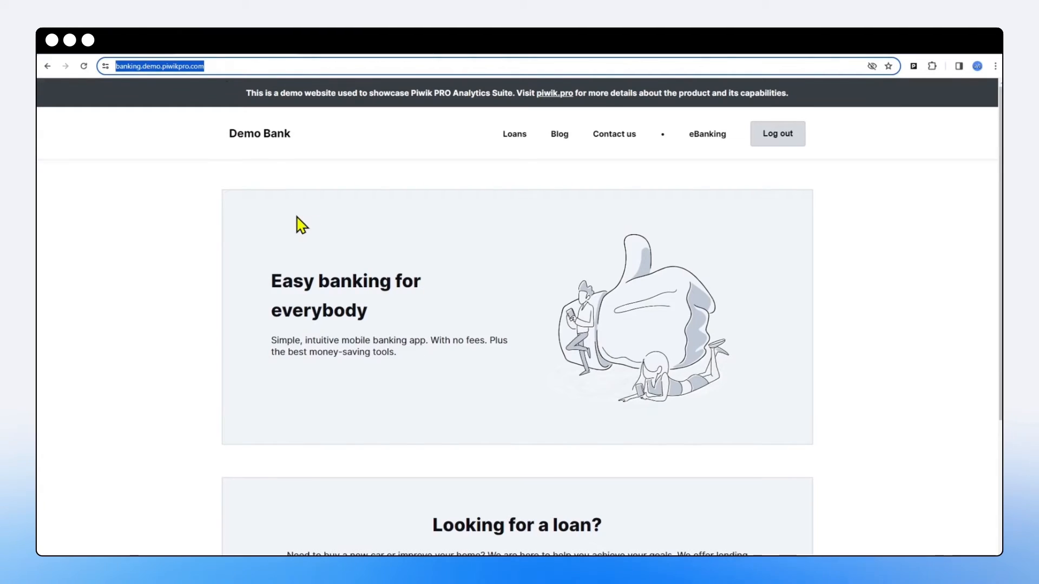
pyautogui.click(302, 225)
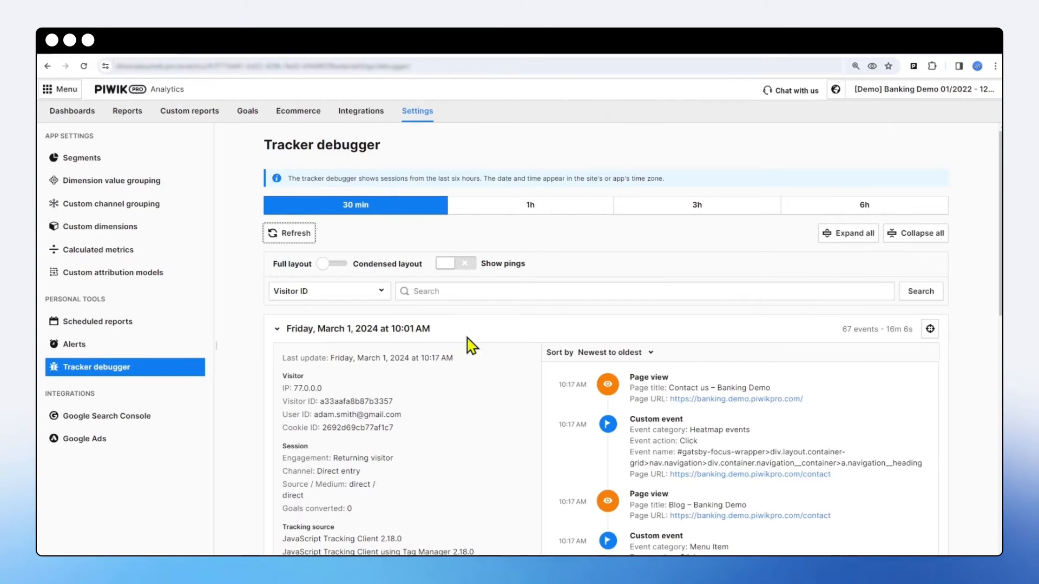
pyautogui.click(235, 48)
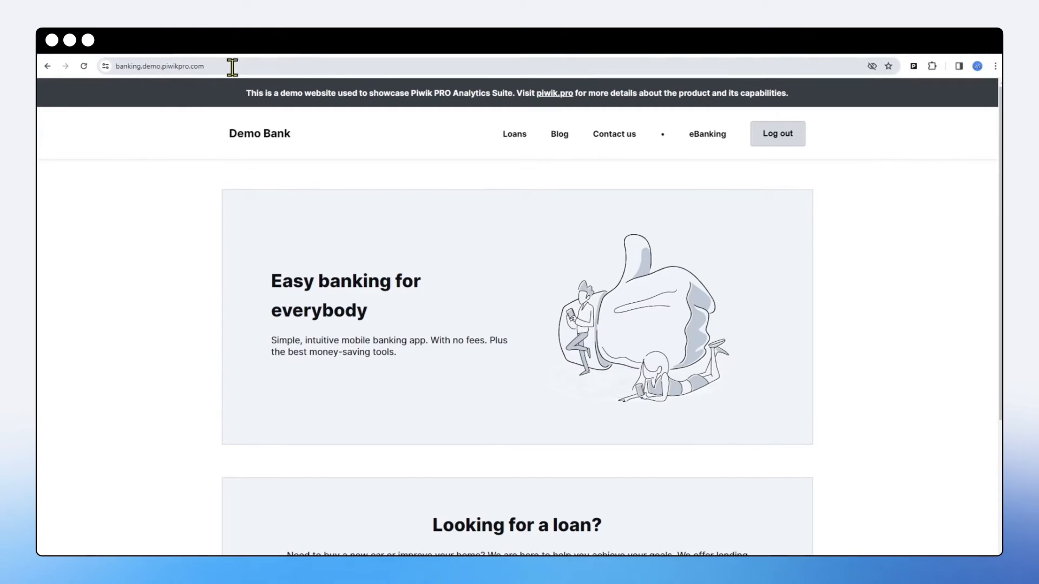
pyautogui.click(255, 65)
pyautogui.click(257, 66)
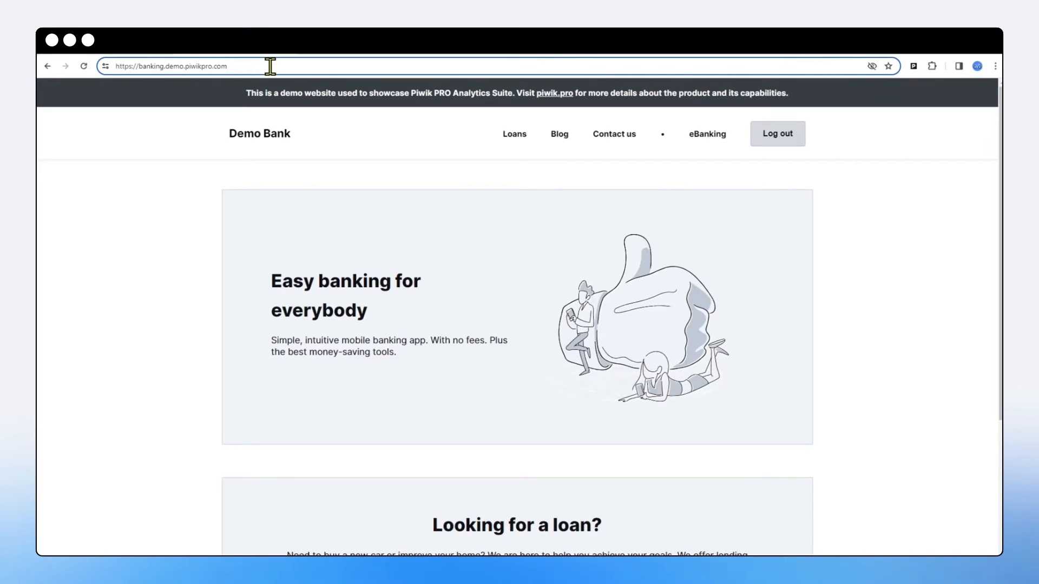
pyautogui.write('/')
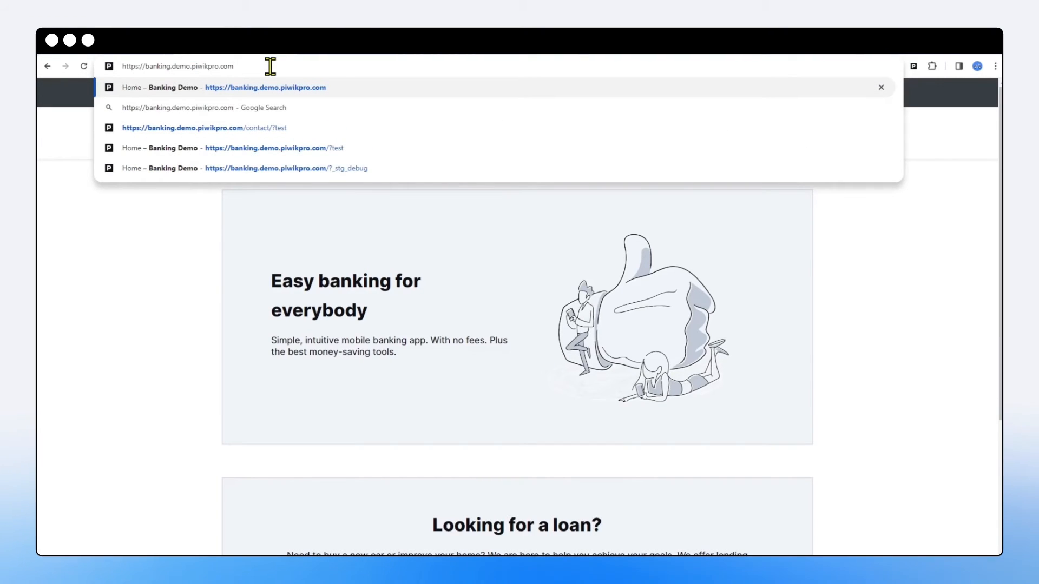
pyautogui.write('?test')
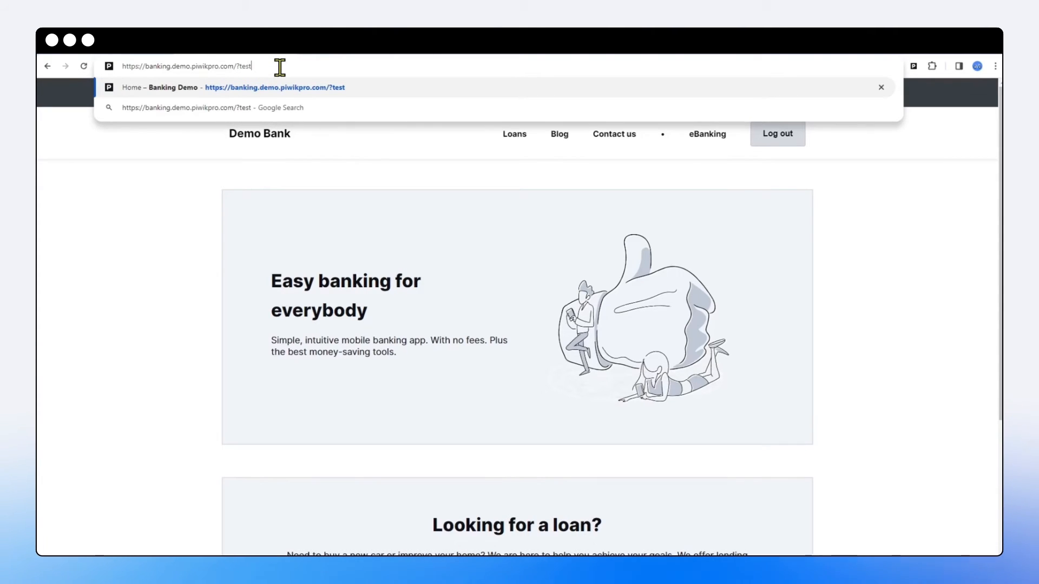
pyautogui.press('Return')
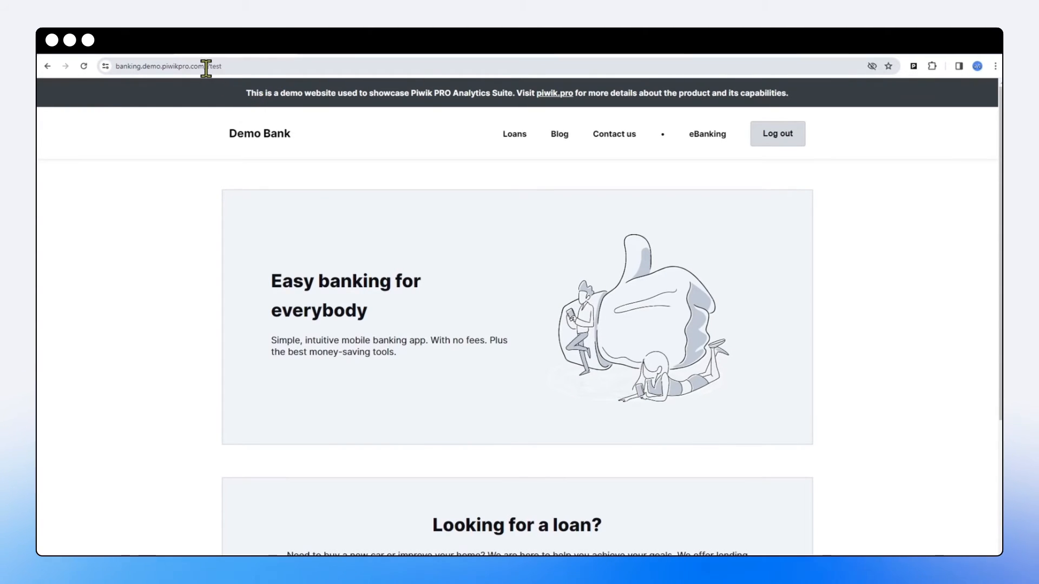
pyautogui.moveTo(206, 68); pyautogui.dragTo(221, 84)
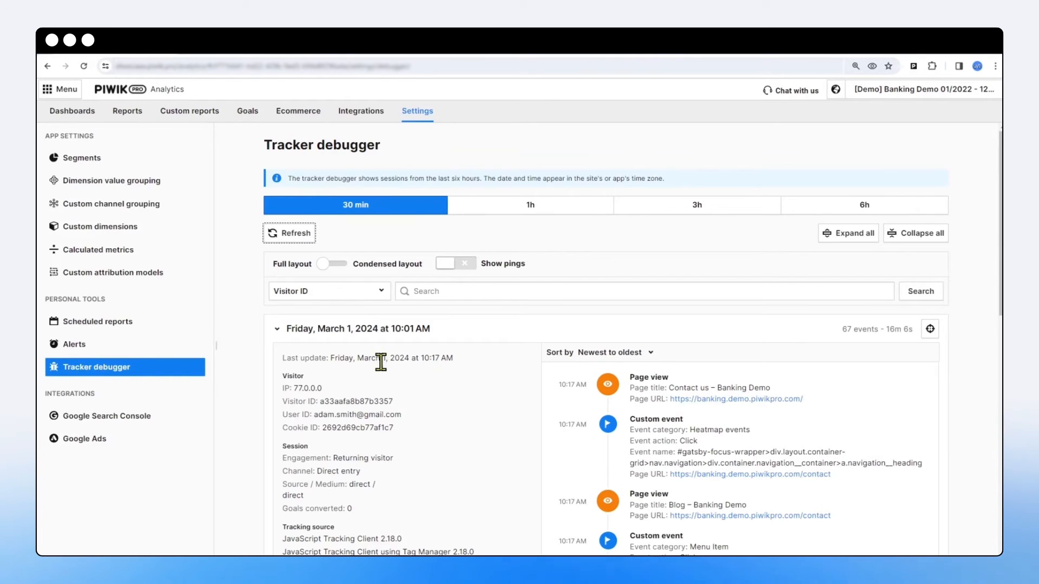
# - Search the tracker debugger for sessions whose Page URL contains ?test
pyautogui.scroll(-1, 429, 396)
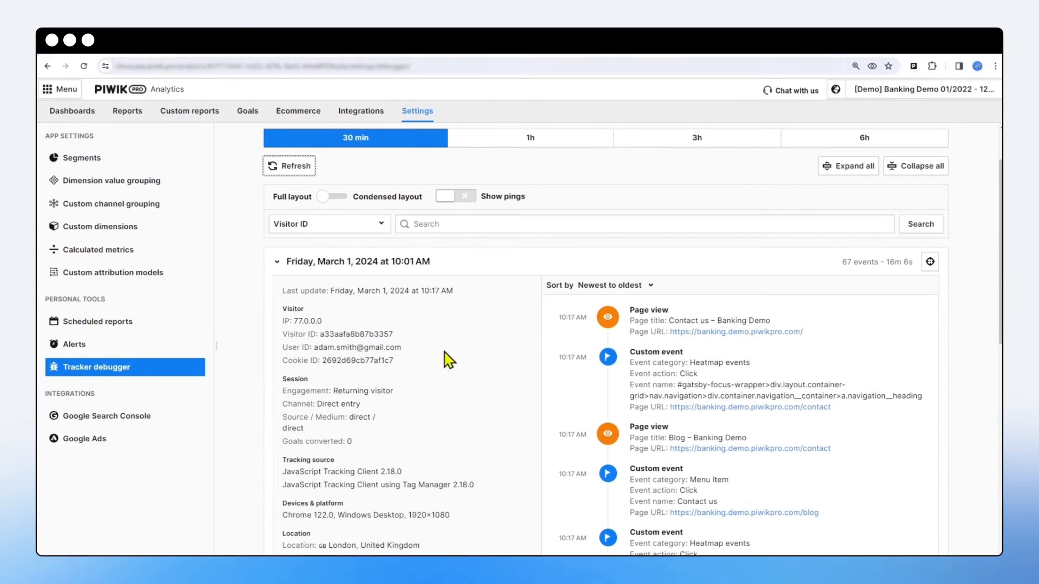
pyautogui.click(363, 225)
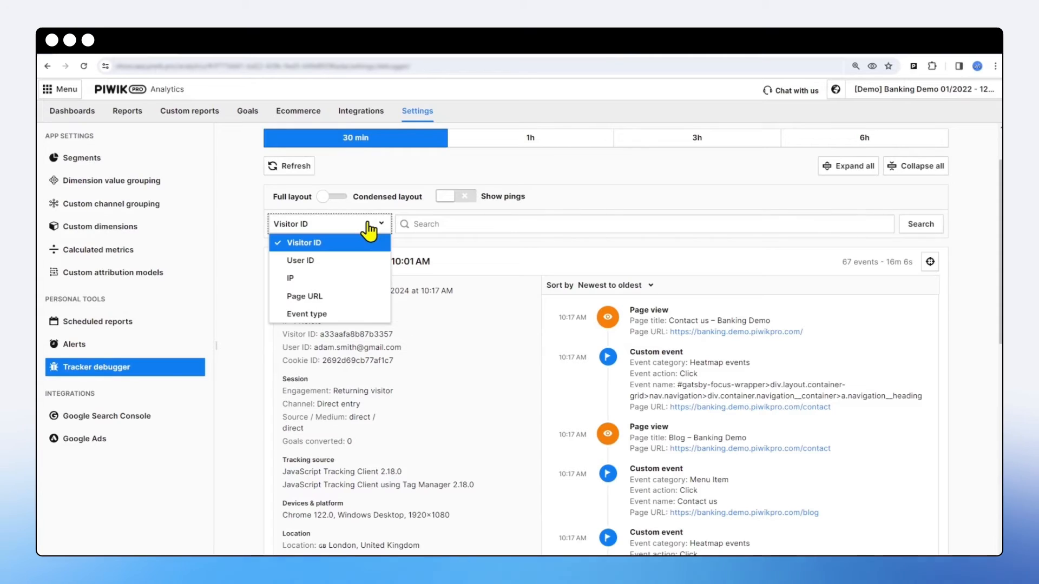
pyautogui.click(344, 299)
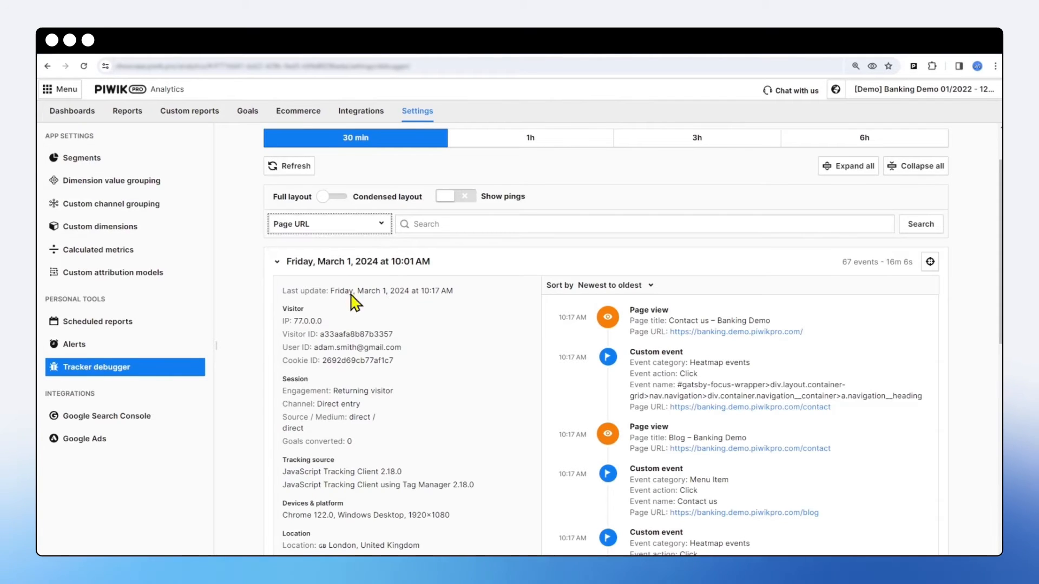
pyautogui.click(439, 224)
pyautogui.write('?')
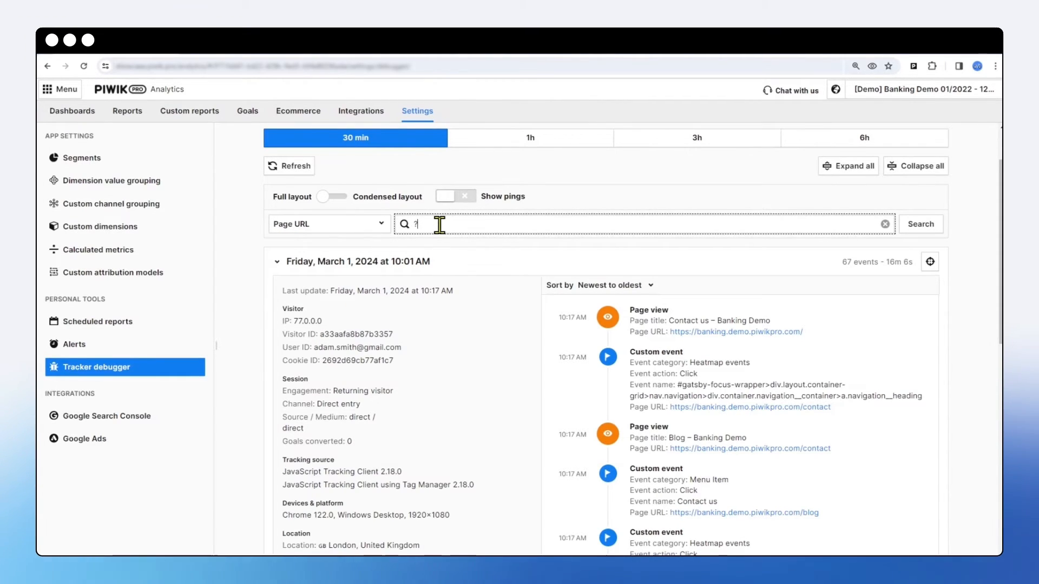
pyautogui.write('test')
pyautogui.press('Return')
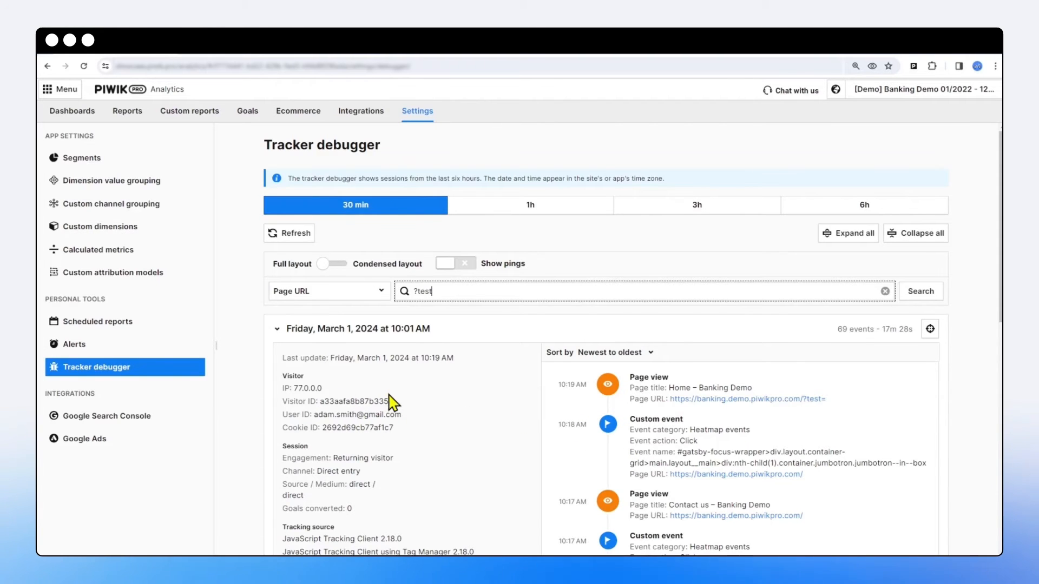
# - Examine the visitor ID in the details of the session found by the ?test search
pyautogui.scroll(-1, 395, 400)
pyautogui.doubleClick(353, 366)
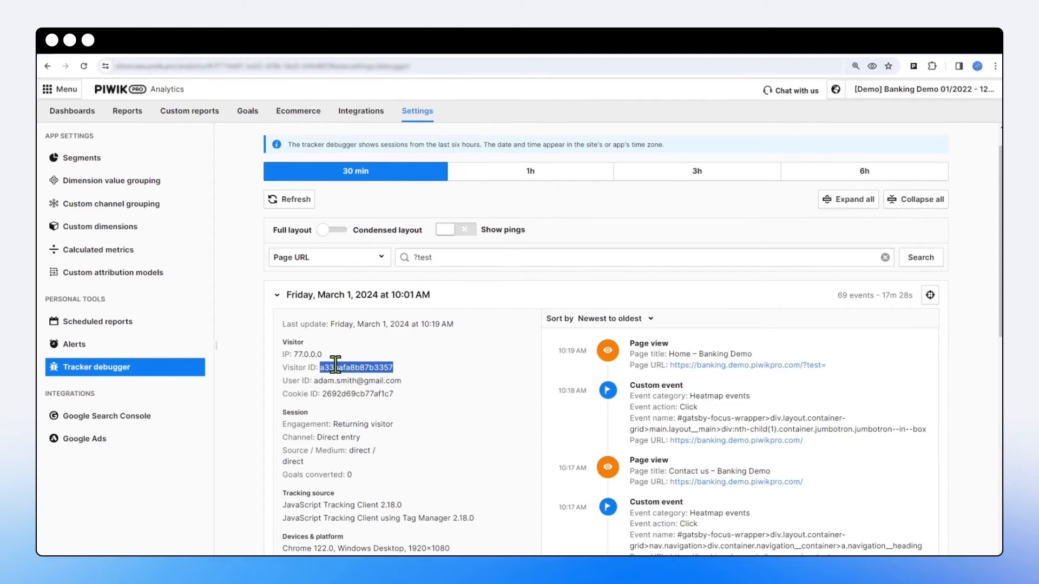
pyautogui.click(445, 381)
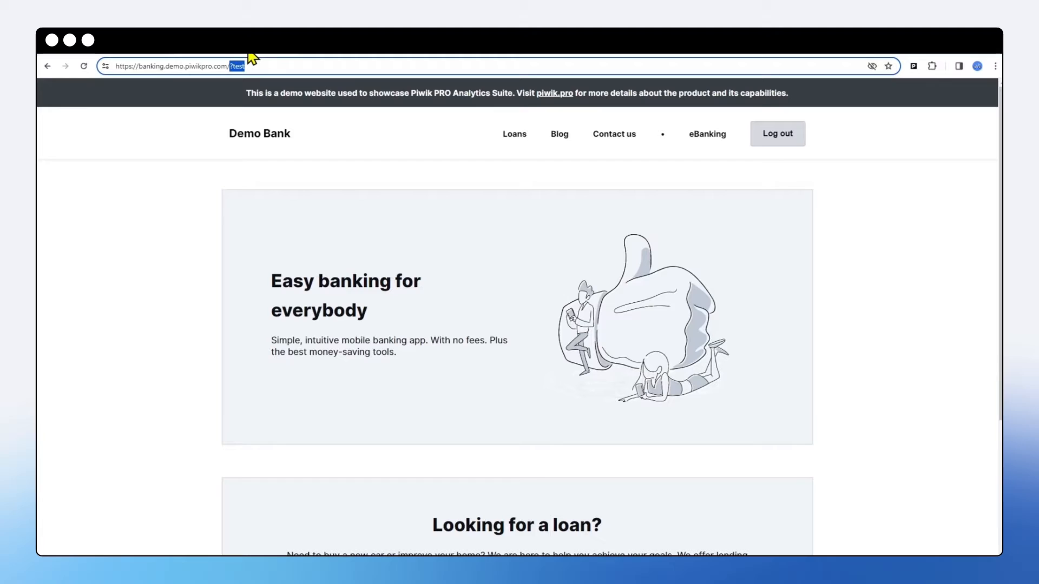
# - Open the demo bank's Contact us page and submit the form with a first name, last name, e-mail address and the message "test"
pyautogui.click(607, 139)
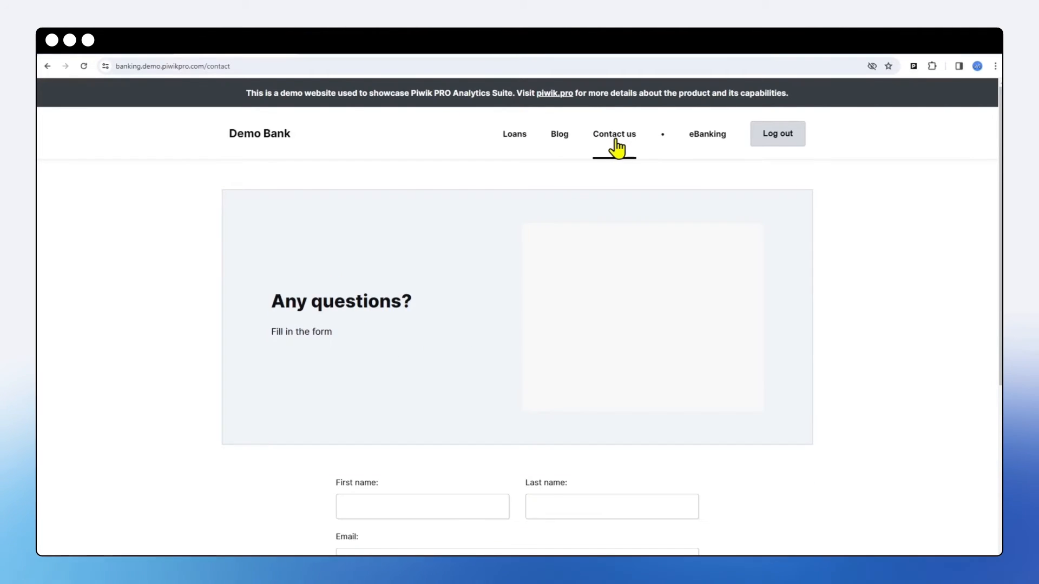
pyautogui.scroll(-3, 484, 319)
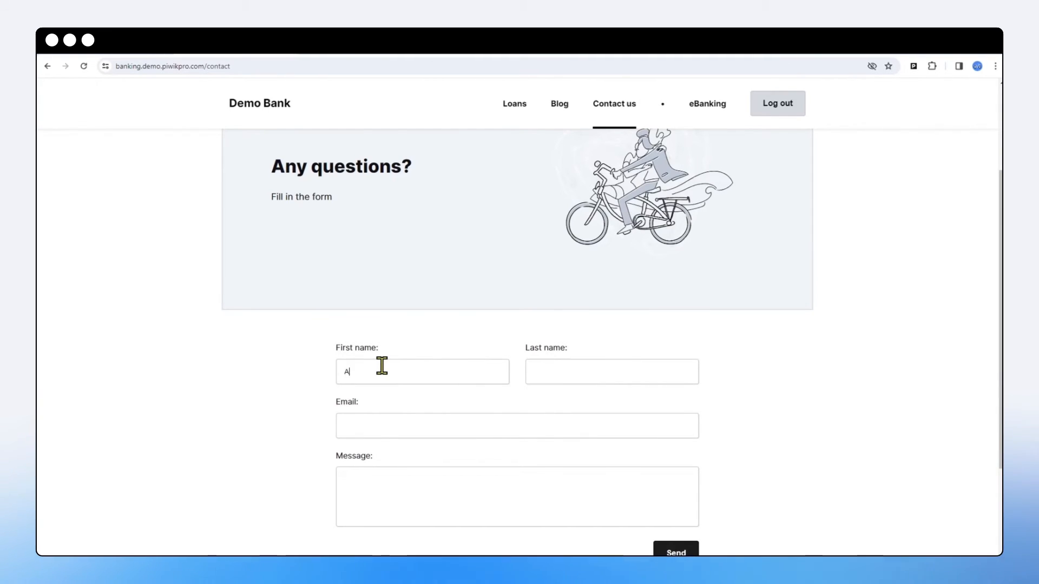
pyautogui.write('m')
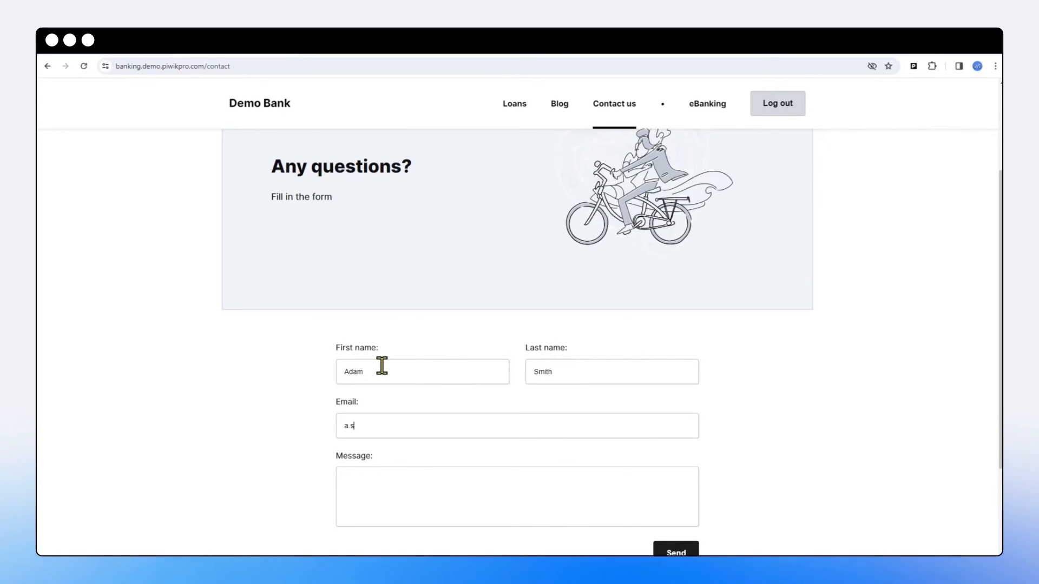
pyautogui.write('a.smith@test')
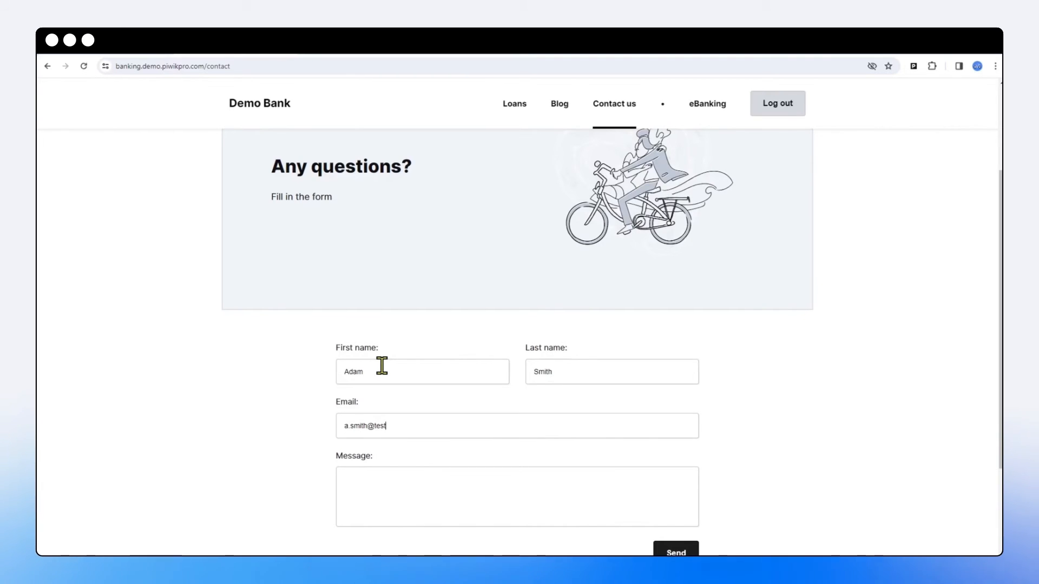
pyautogui.write('.com')
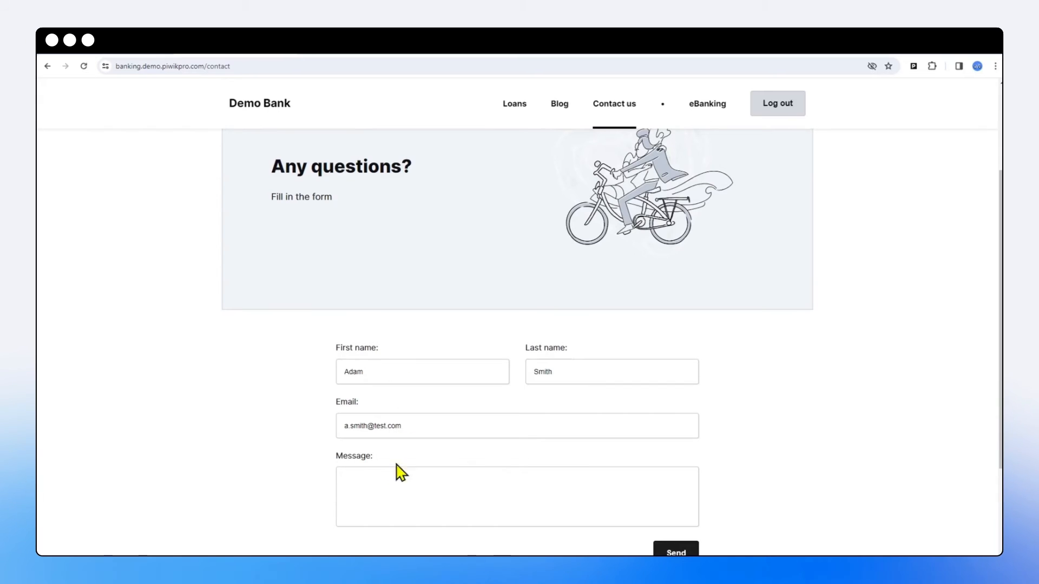
pyautogui.write('te')
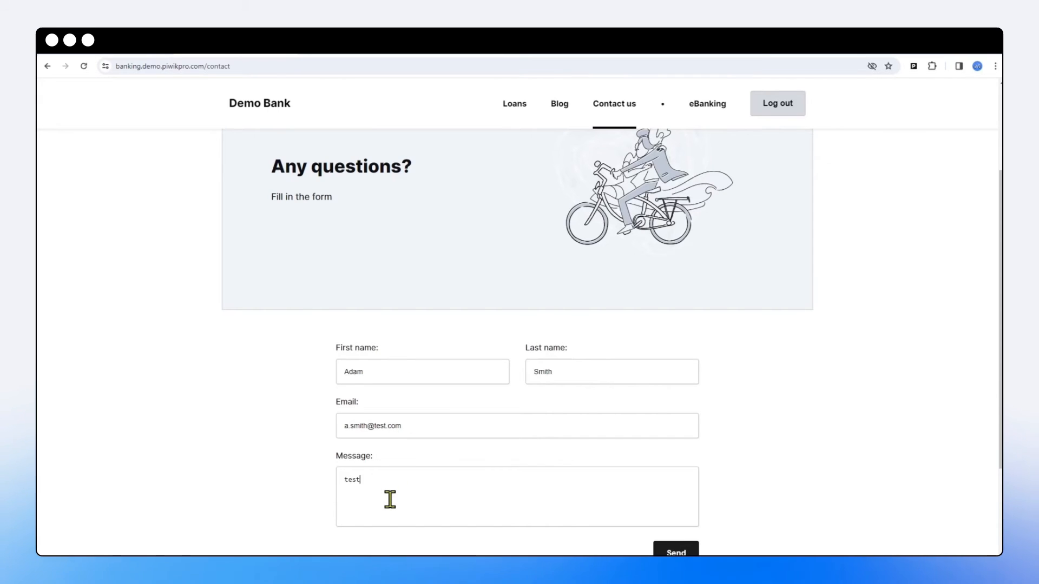
pyautogui.scroll(-1, 521, 452)
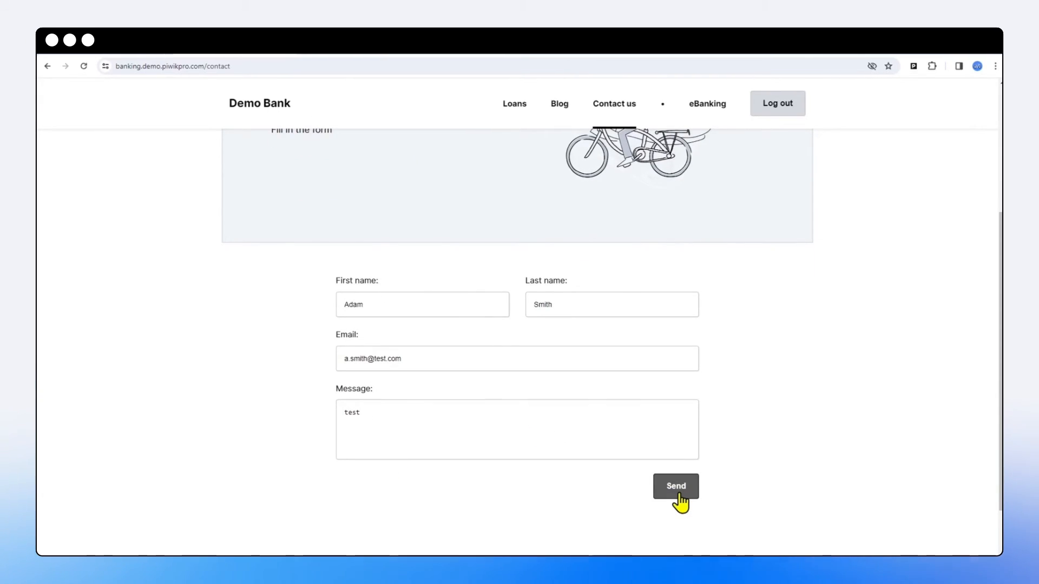
pyautogui.click(679, 493)
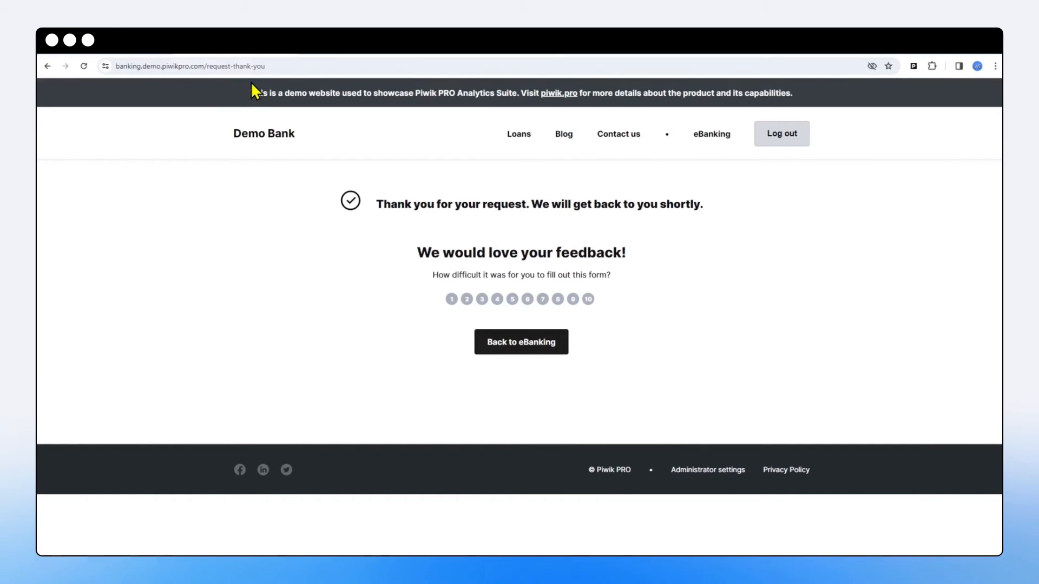
# - Switch back to the Piwik PRO tracker debugger, refresh the sessions and check the latest events for the contact form's goal conversion
pyautogui.click(135, 43)
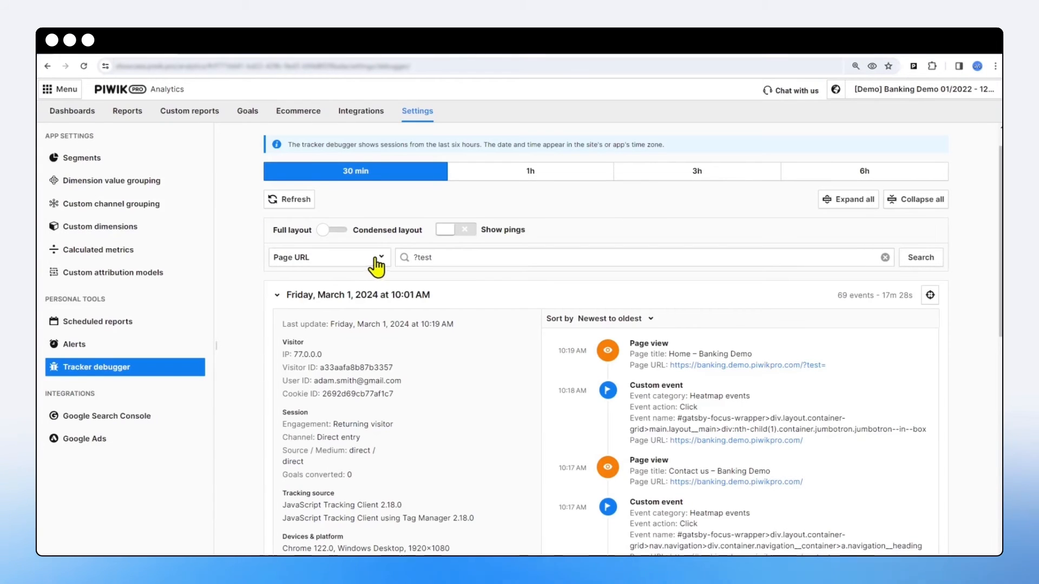
pyautogui.click(292, 201)
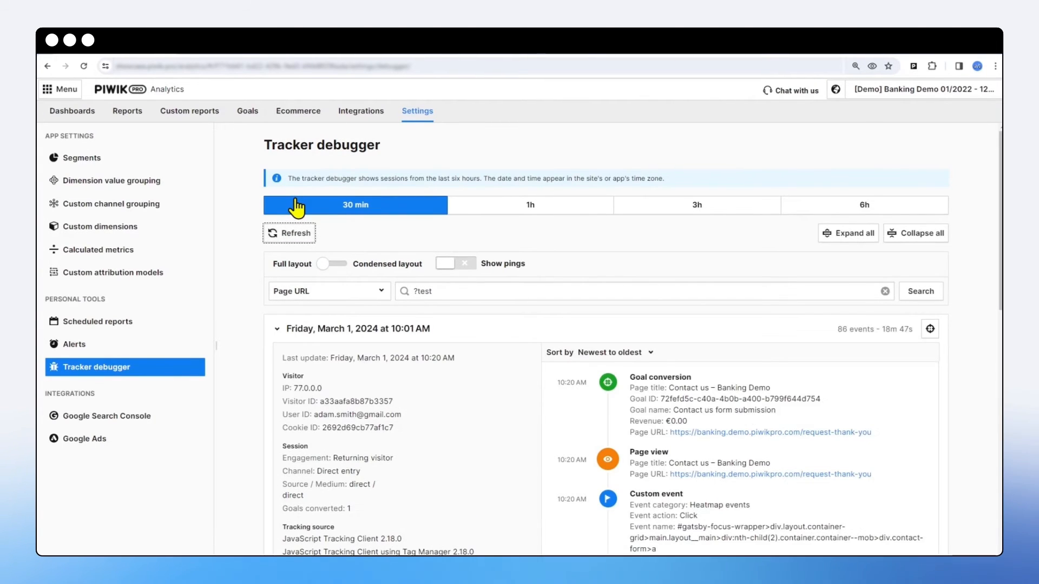
pyautogui.scroll(-2, 821, 372)
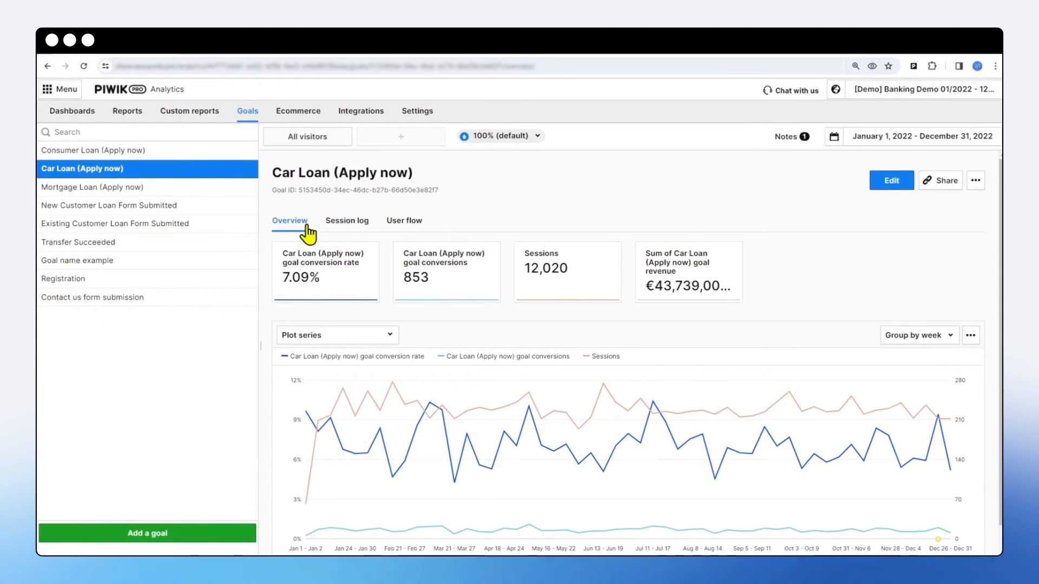
# - Examine the Car Loan (Apply now) goal's overview and session log, including the further events of the December 31, 2022 session
pyautogui.scroll(-1, 503, 270)
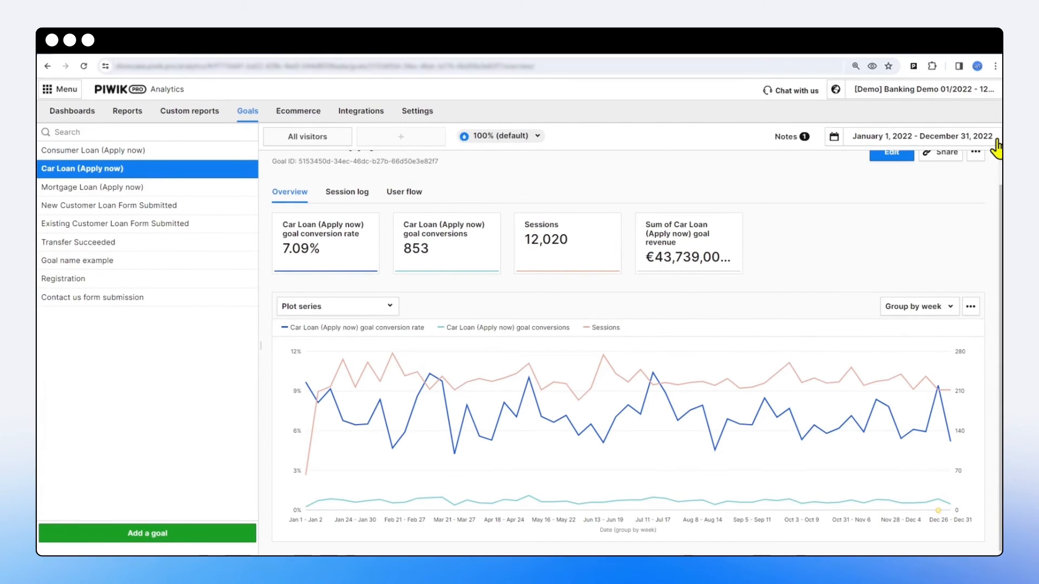
pyautogui.click(349, 194)
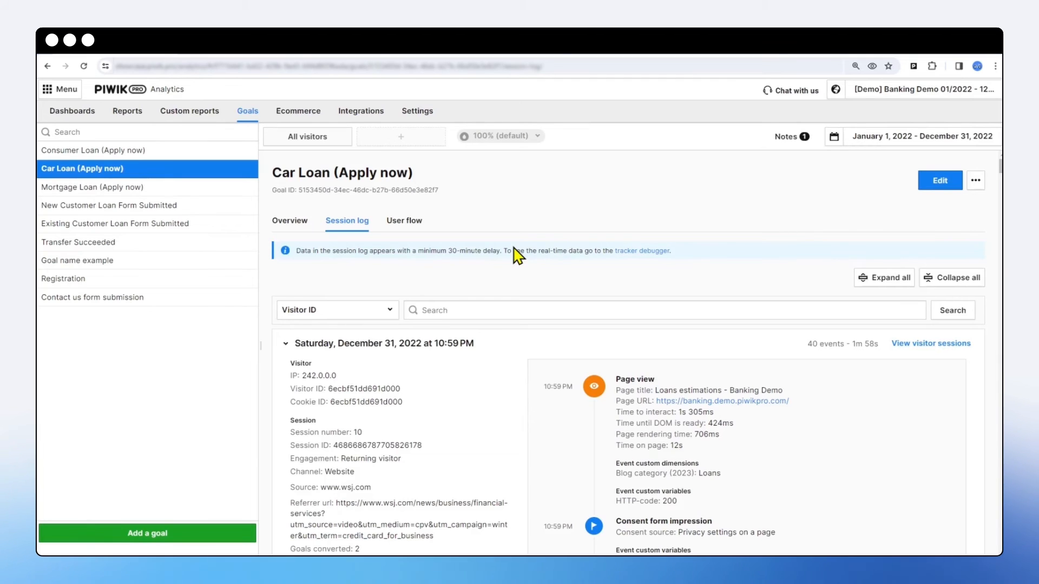
pyautogui.scroll(-1, 538, 366)
pyautogui.scroll(-6, 537, 365)
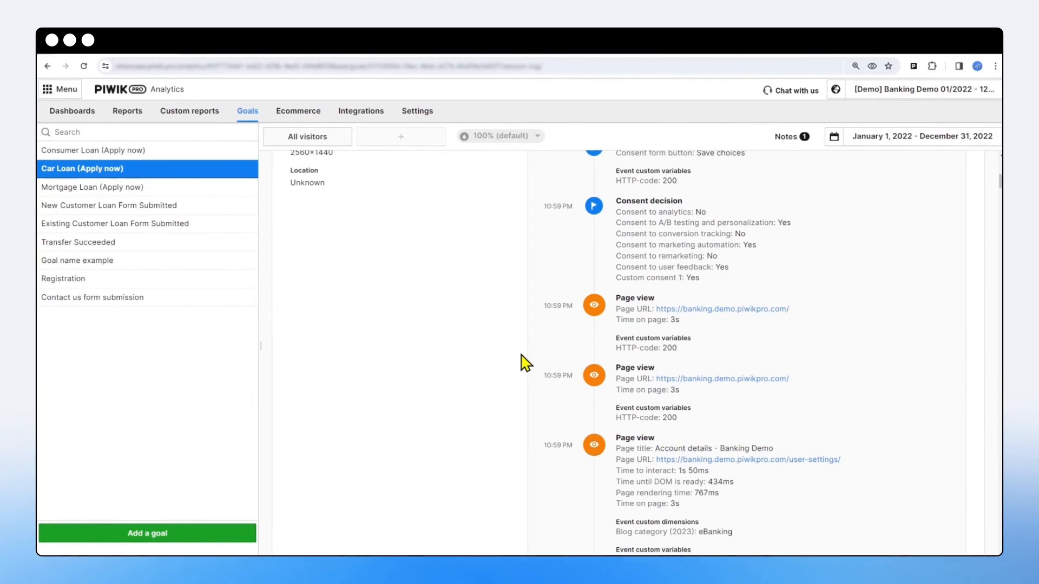
pyautogui.scroll(-7, 522, 360)
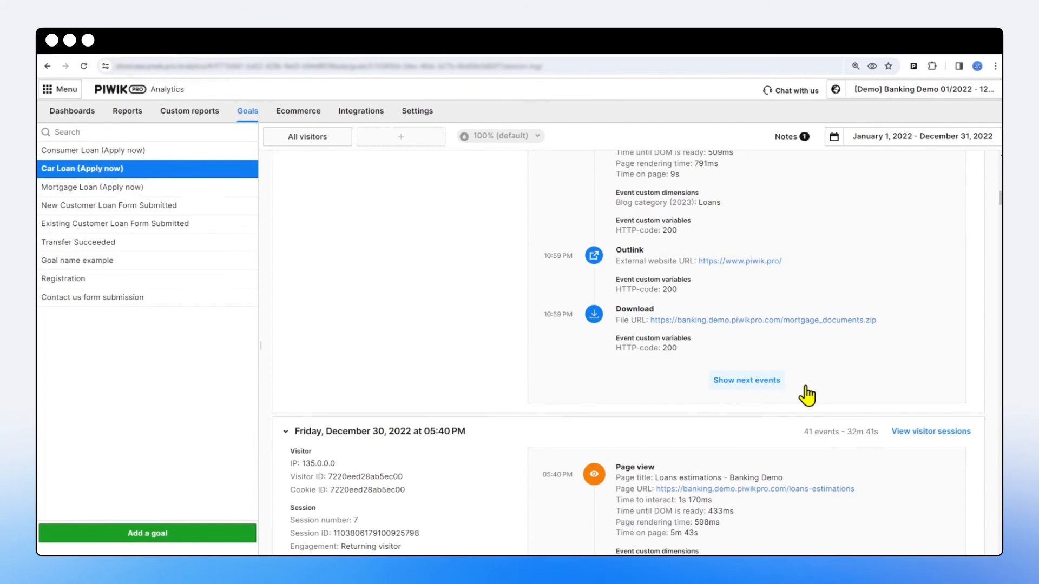
pyautogui.click(768, 382)
pyautogui.scroll(-3, 733, 389)
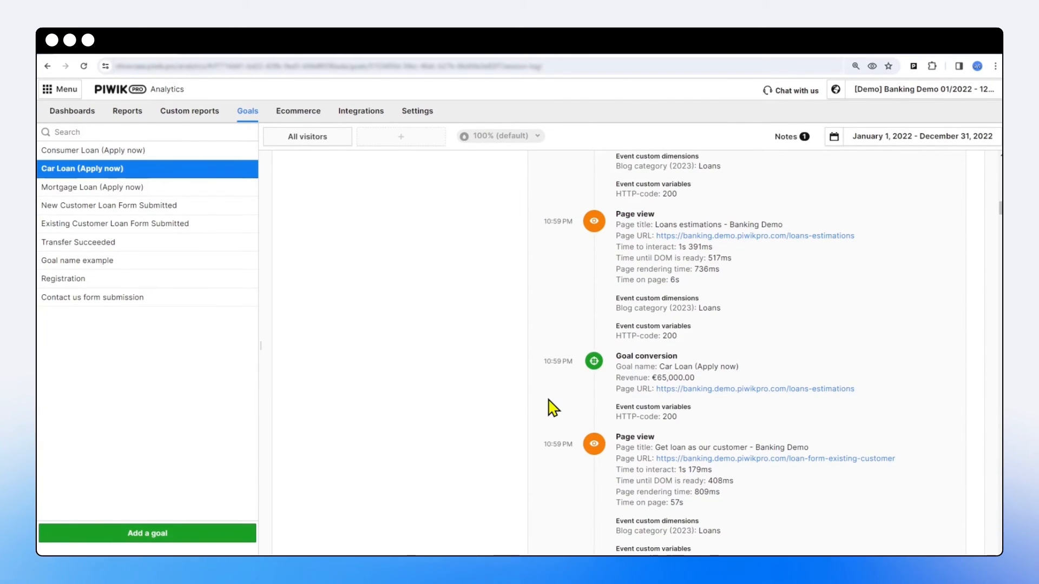
pyautogui.scroll(10, 552, 409)
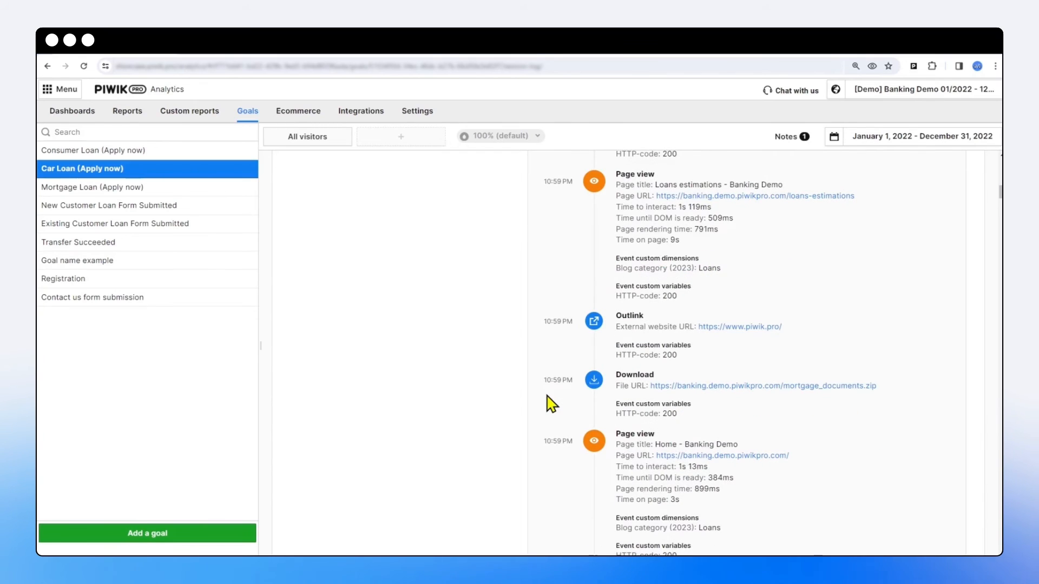
pyautogui.scroll(10, 551, 403)
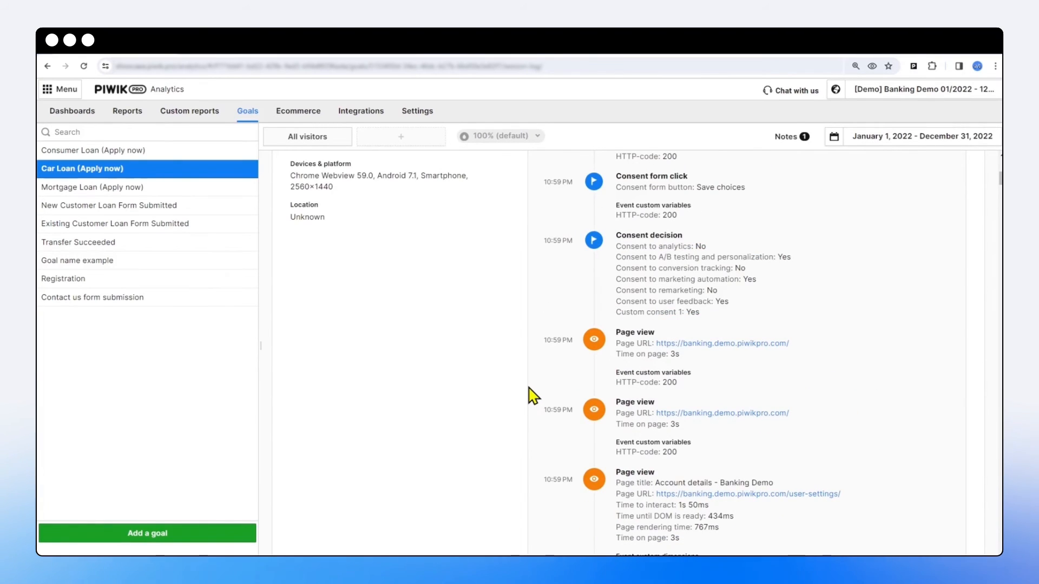
pyautogui.scroll(10, 533, 397)
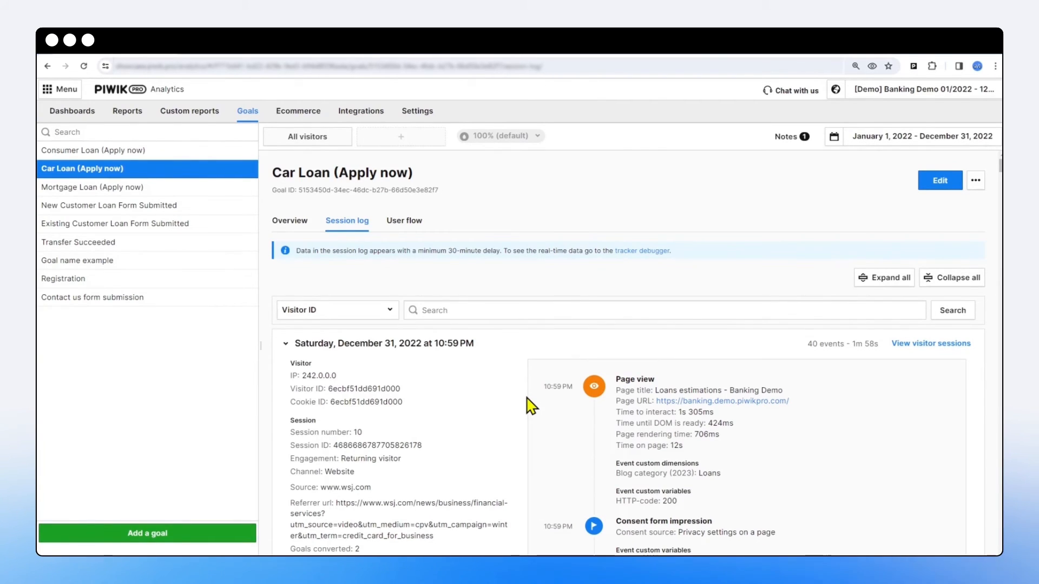
# - Examine the Car Loan (Apply now) goal's user flow, including the traffic from /loans-estimations to the goal conversion
pyautogui.click(402, 232)
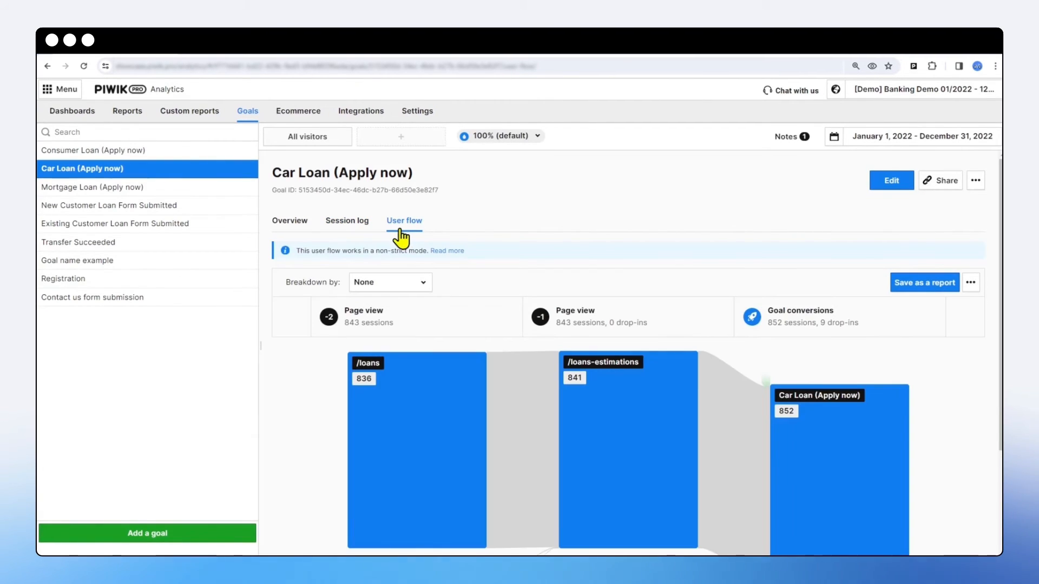
pyautogui.scroll(-3, 487, 254)
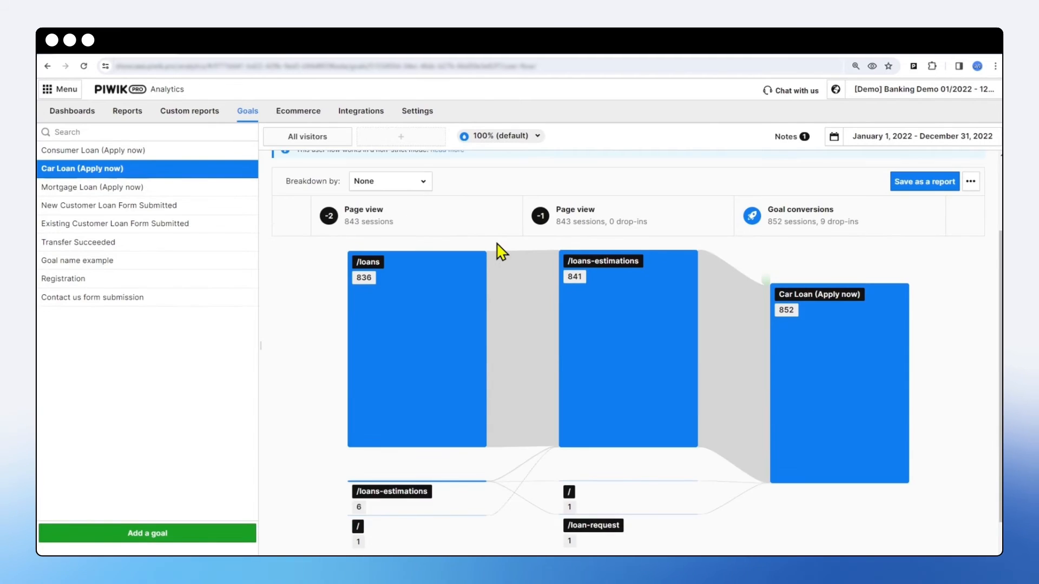
pyautogui.moveTo(513, 319)
pyautogui.scroll(2, 541, 322)
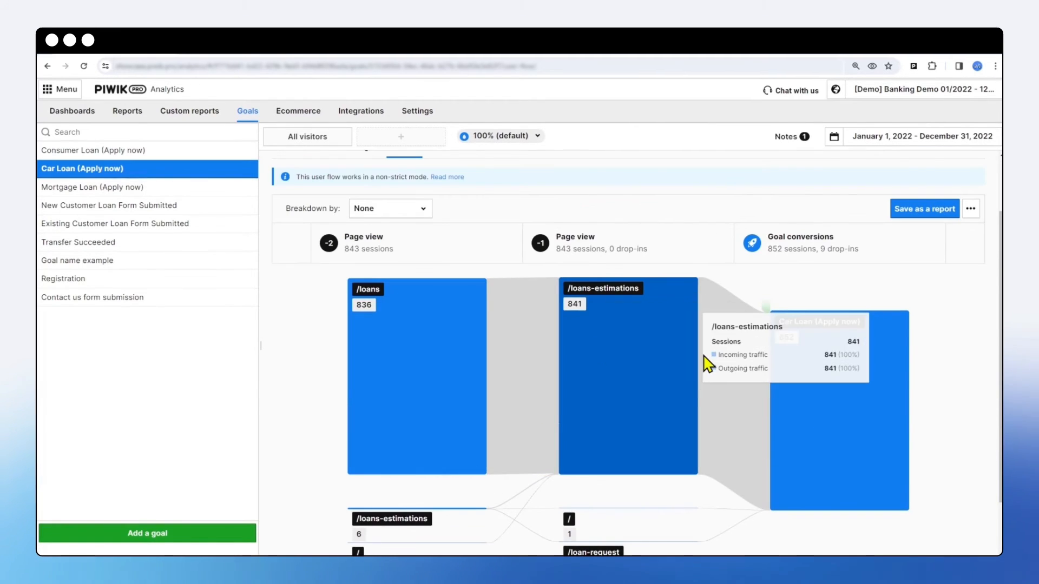
pyautogui.moveTo(706, 357)
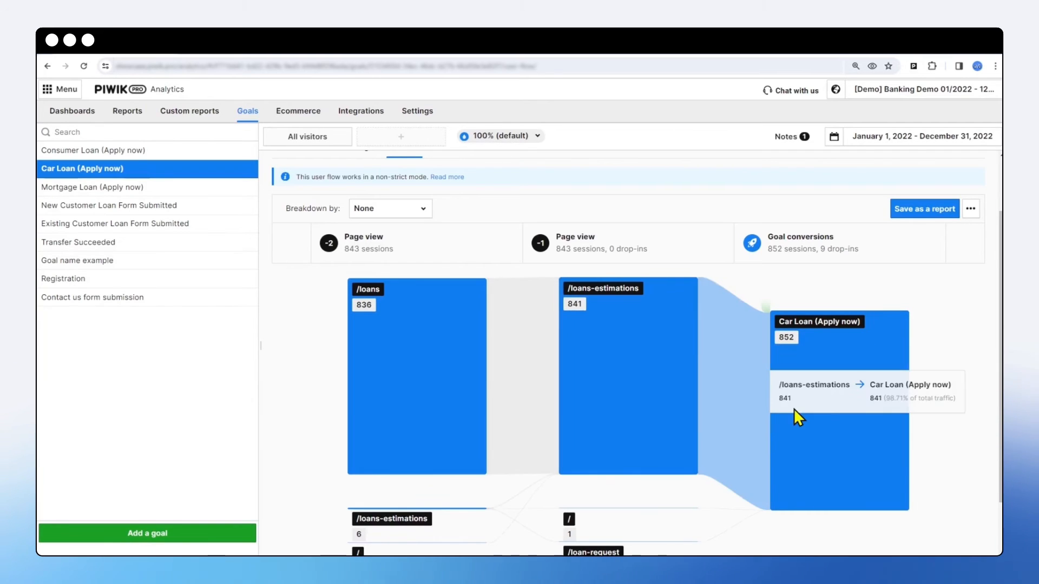
pyautogui.moveTo(862, 384)
pyautogui.scroll(-2, 432, 375)
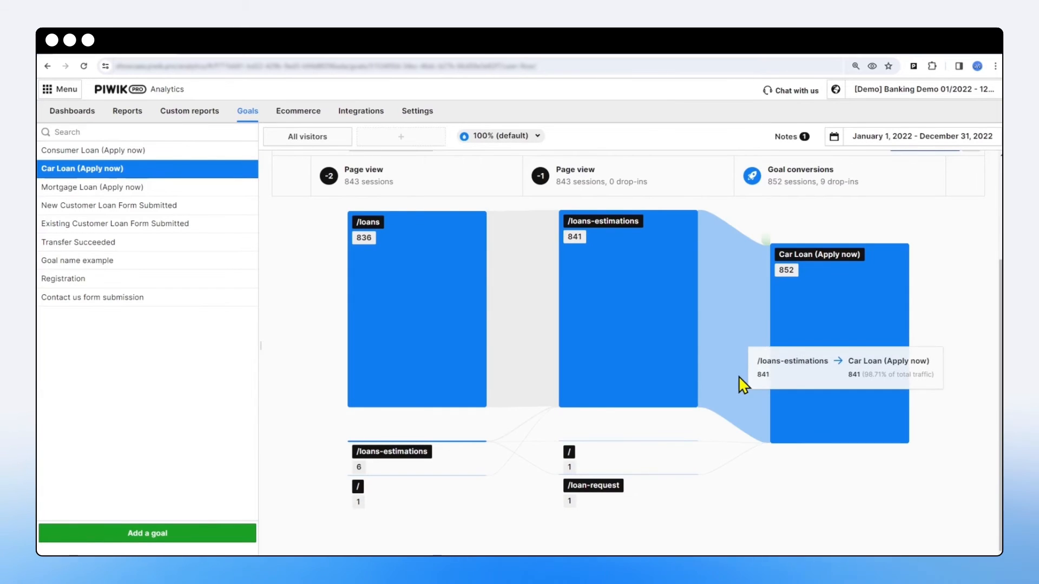
pyautogui.scroll(3, 738, 378)
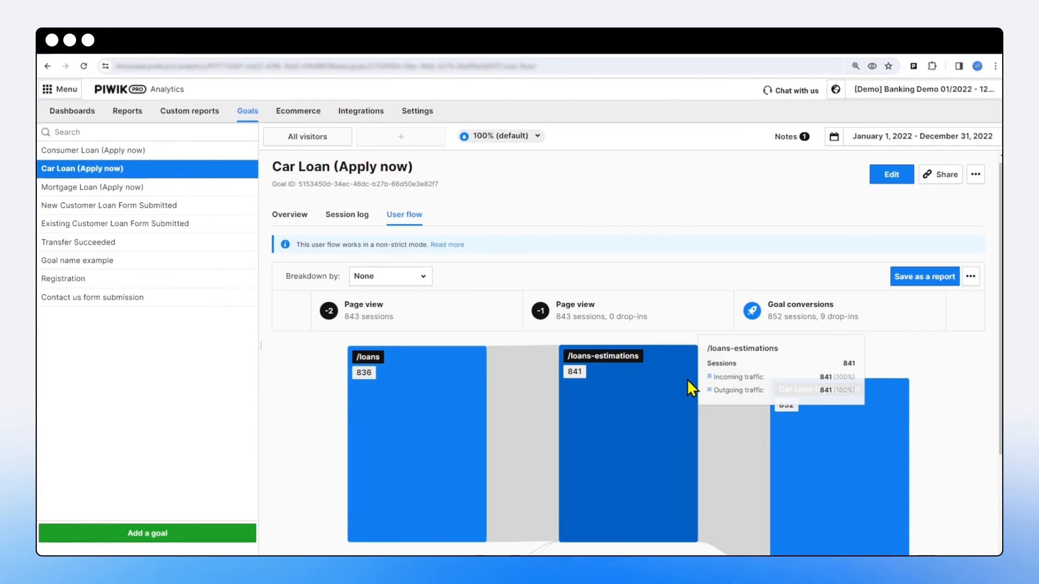
pyautogui.scroll(-1, 687, 379)
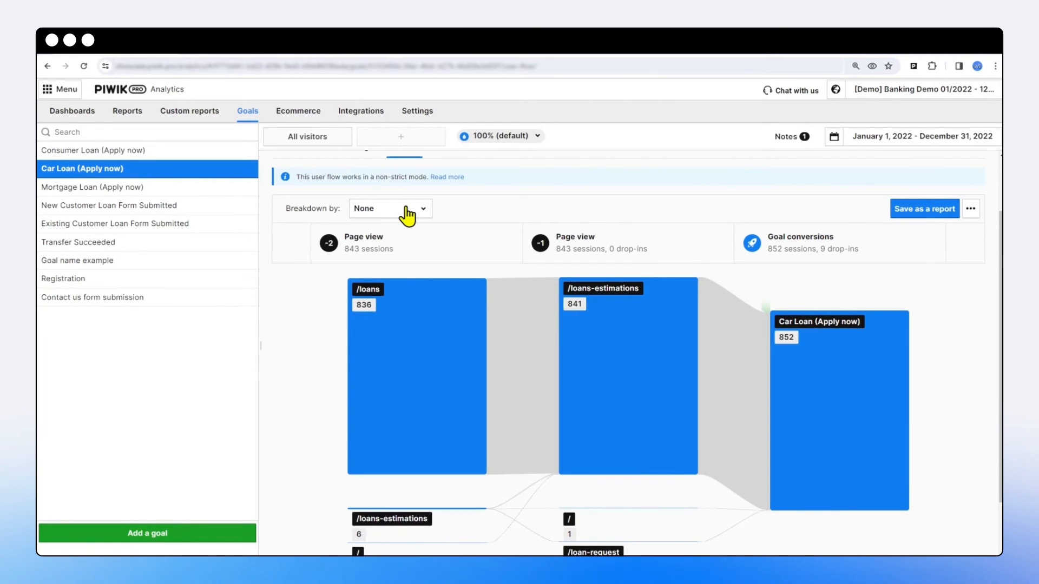
# - Open the analytics reports and look through the list of available reports from Audience to Video analytics
pyautogui.click(126, 117)
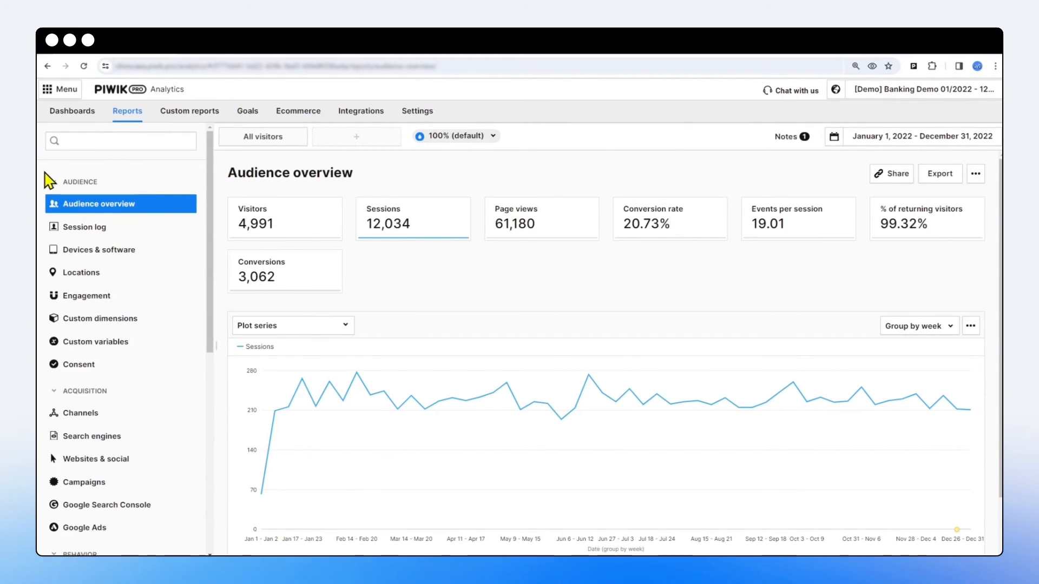
pyautogui.scroll(-1, 108, 227)
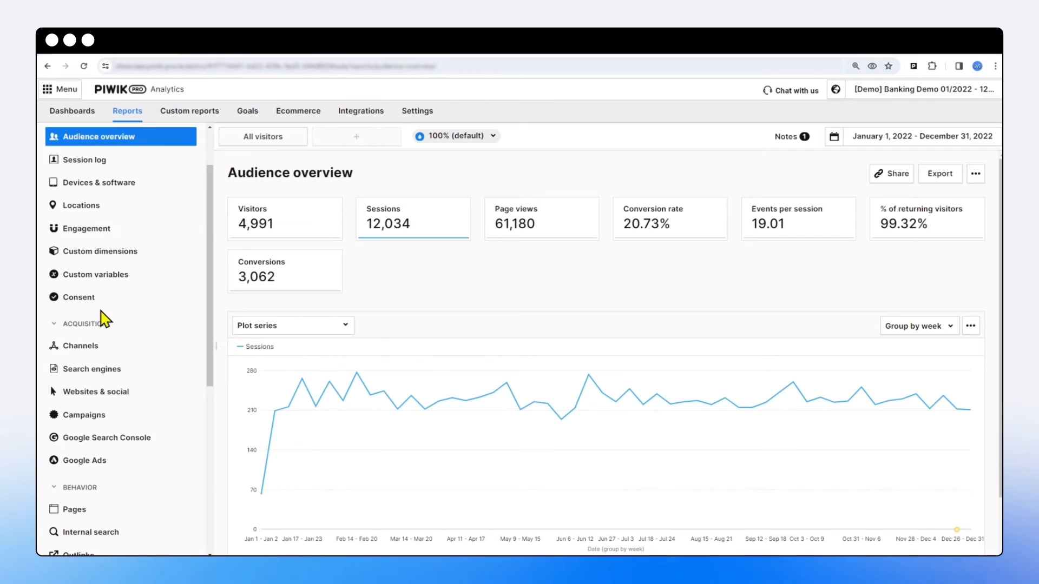
pyautogui.scroll(-5, 106, 319)
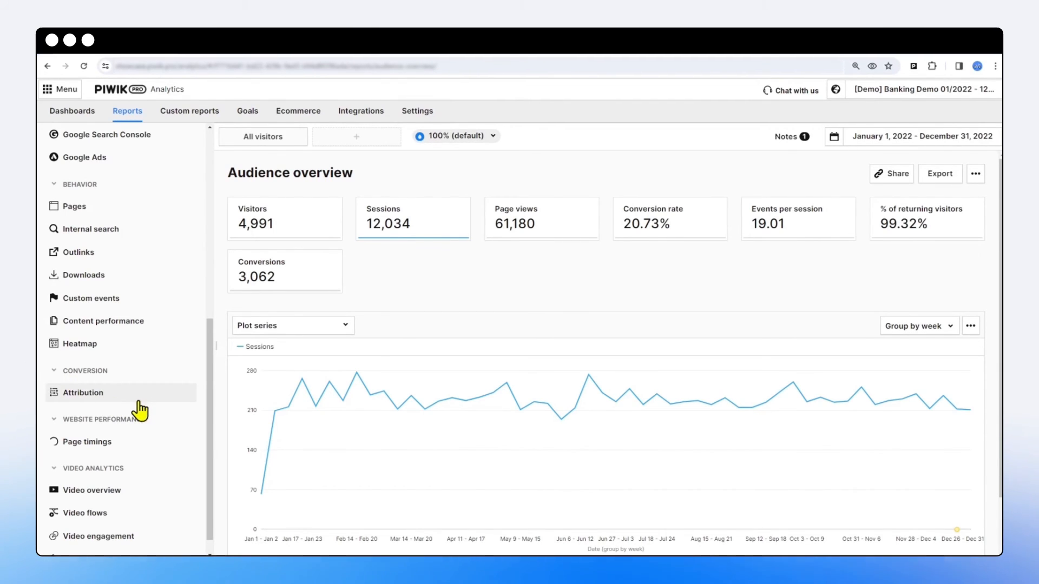
pyautogui.scroll(5, 138, 405)
pyautogui.scroll(3, 136, 401)
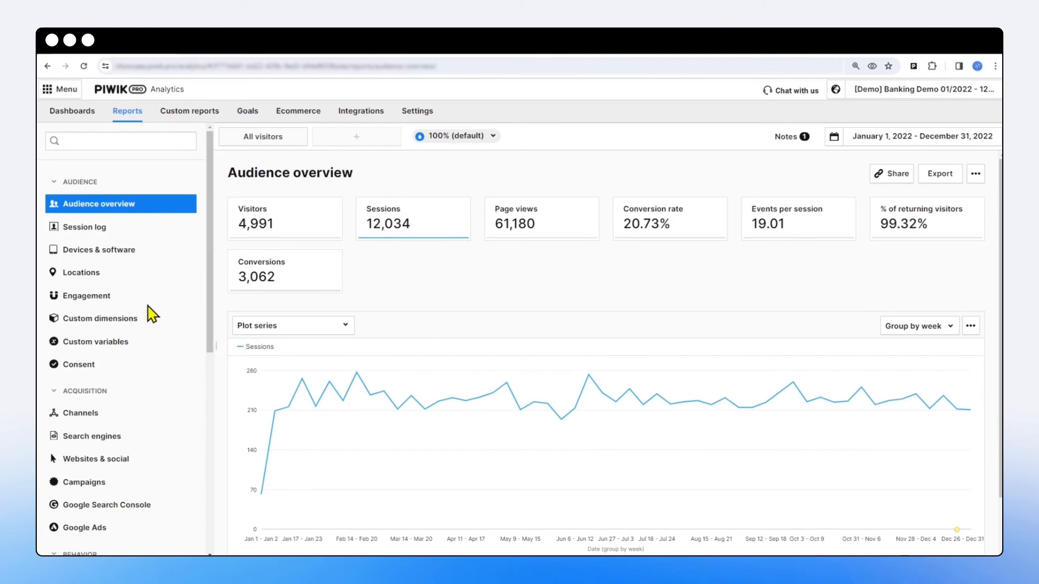
# - Open the Devices & software report and limit its goal metrics to the Car Loan (Apply now) goal
pyautogui.click(86, 252)
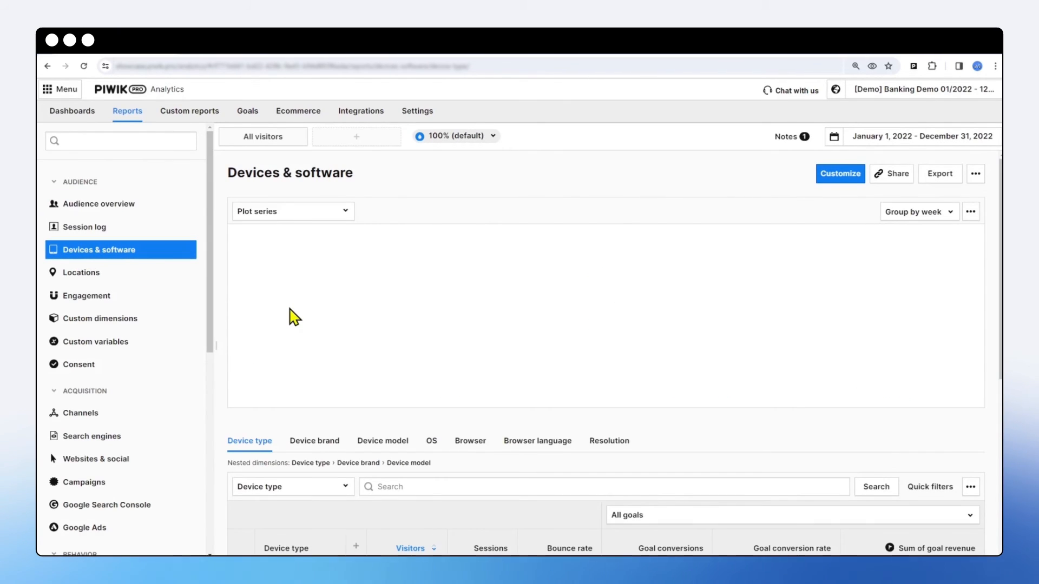
pyautogui.scroll(-3, 293, 317)
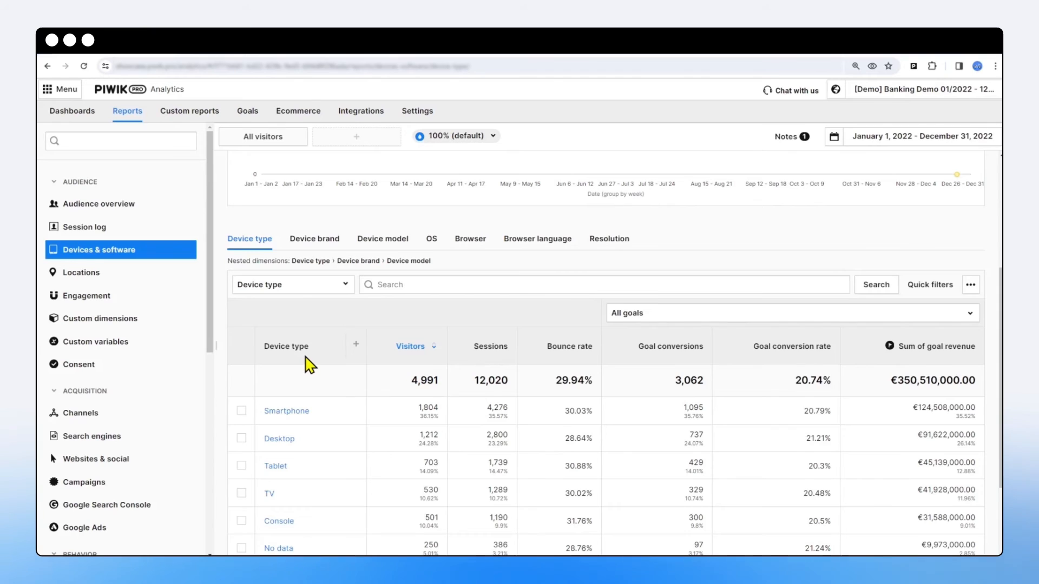
pyautogui.scroll(-2, 303, 390)
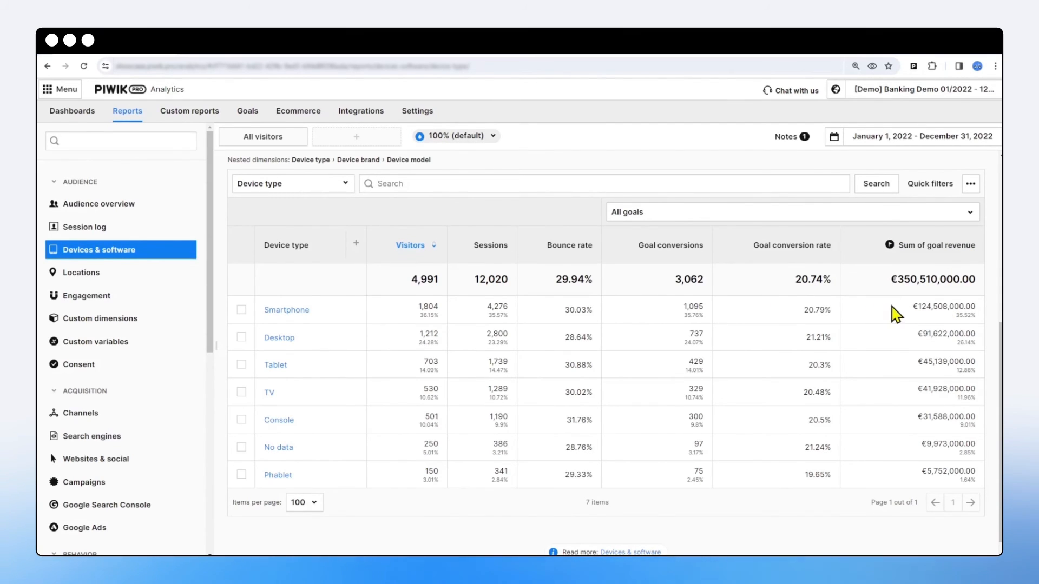
pyautogui.click(669, 219)
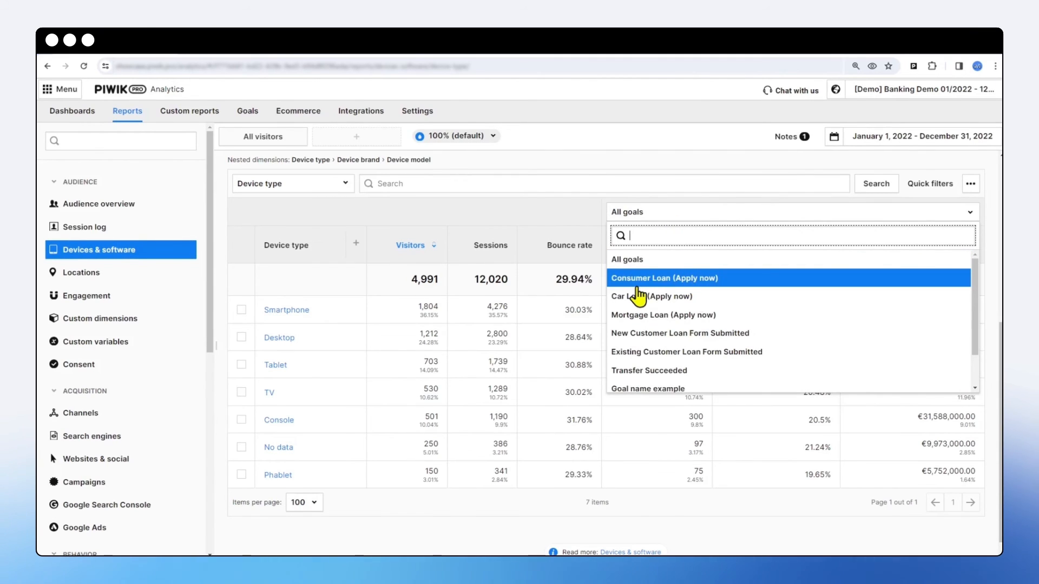
pyautogui.click(675, 305)
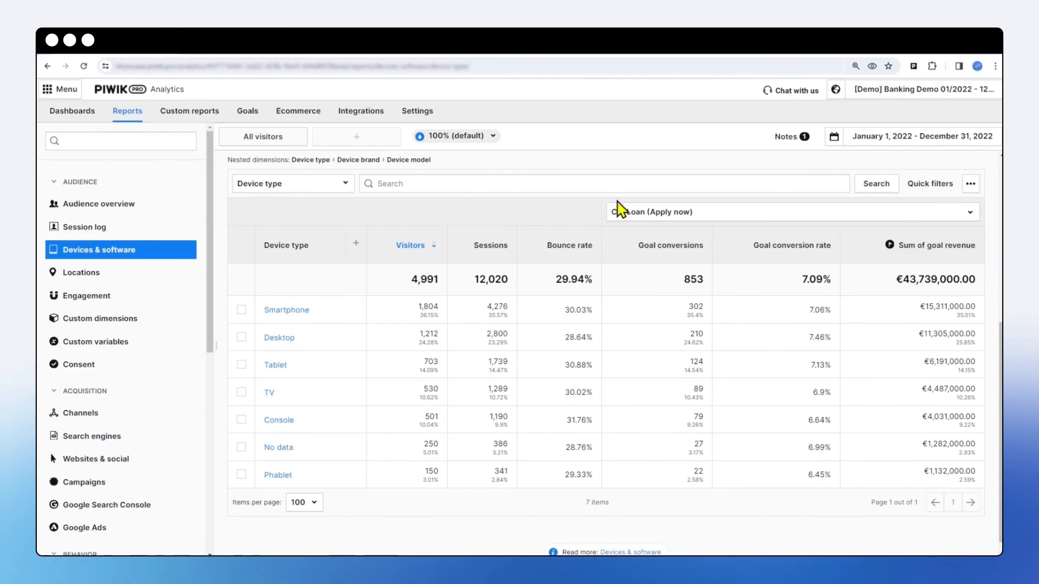
# - Open the Locations report and examine the Car Loan (Apply now) goal conversions and revenue by country
pyautogui.moveTo(684, 258)
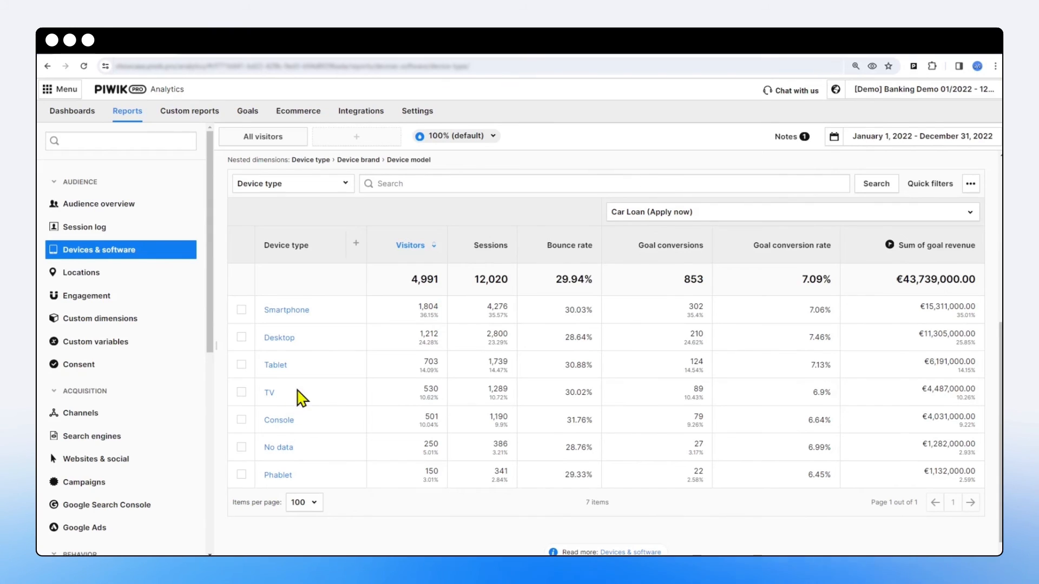
pyautogui.click(76, 276)
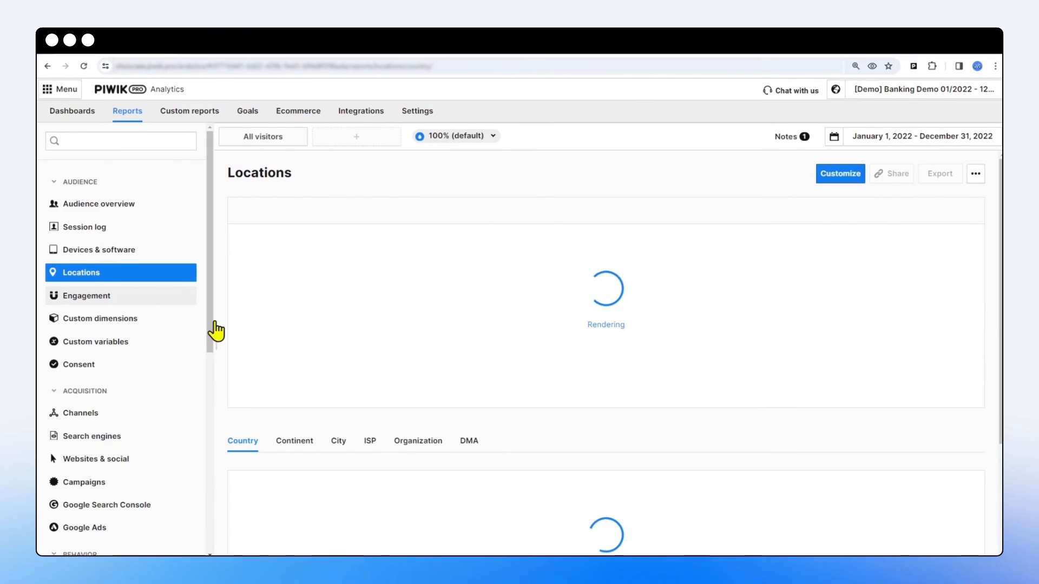
pyautogui.scroll(-3, 294, 348)
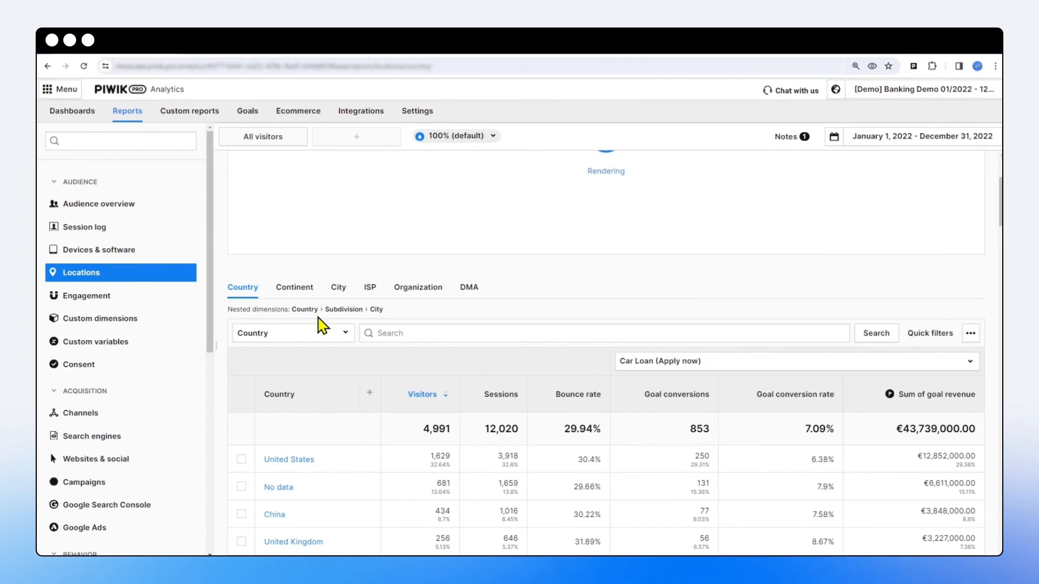
pyautogui.scroll(-2, 323, 326)
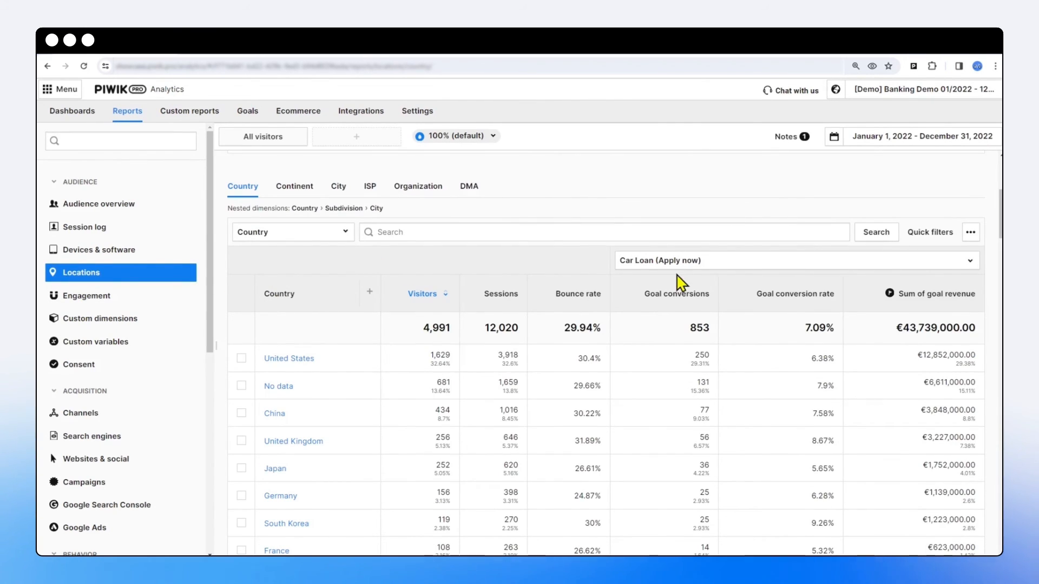
pyautogui.click(656, 262)
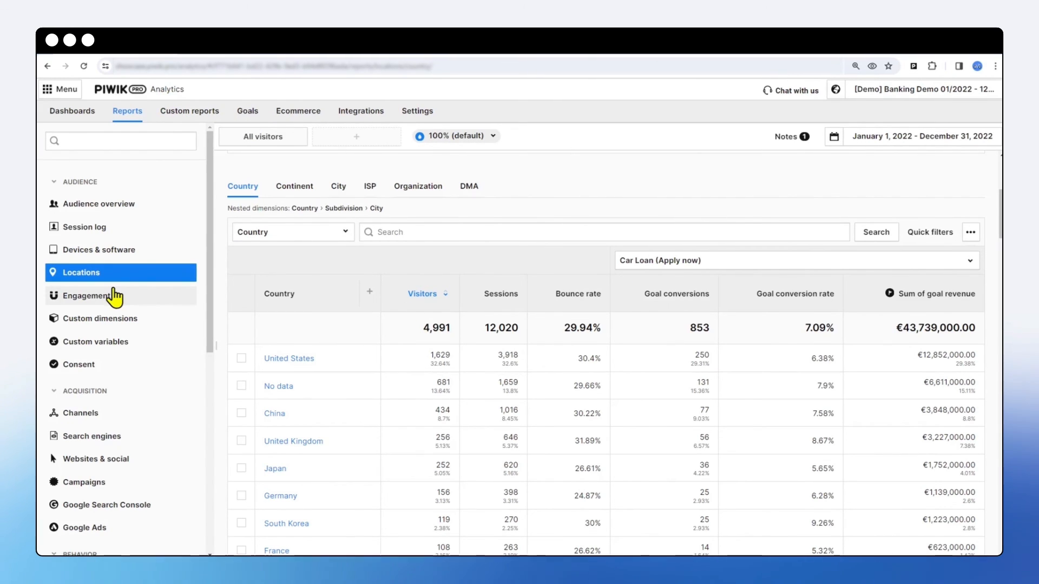
# - Open the Channels report by source / medium and examine the Car Loan (Apply now) goal metrics for each traffic source
pyautogui.scroll(-1, 114, 324)
pyautogui.click(119, 349)
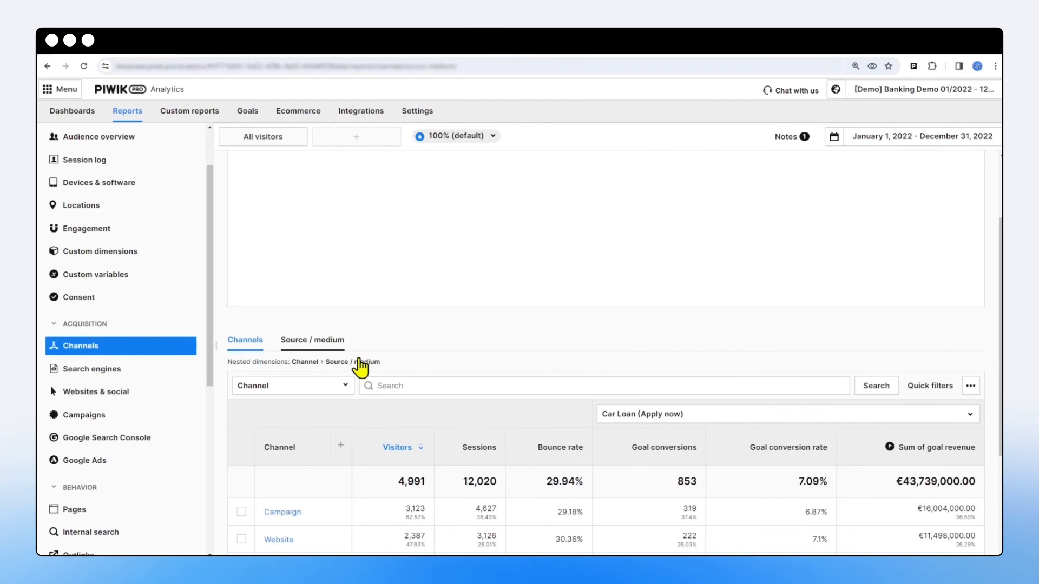
pyautogui.click(358, 362)
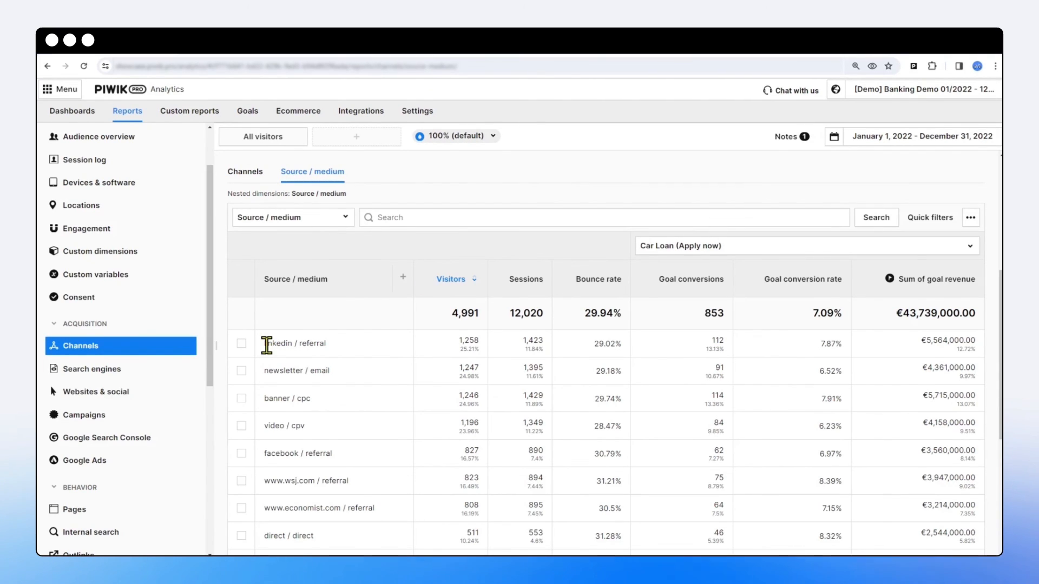
pyautogui.moveTo(307, 343); pyautogui.dragTo(328, 344)
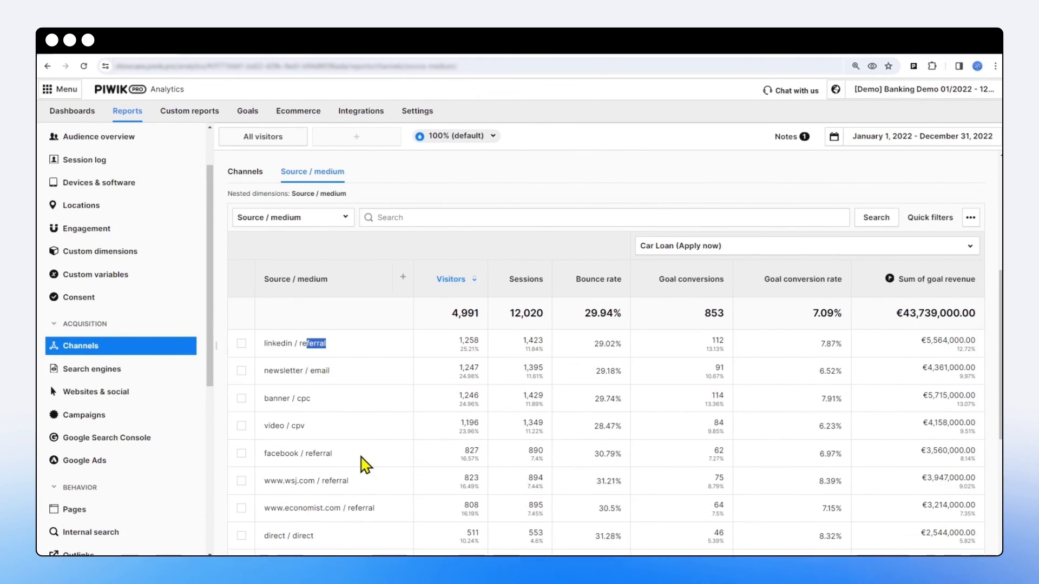
pyautogui.click(363, 447)
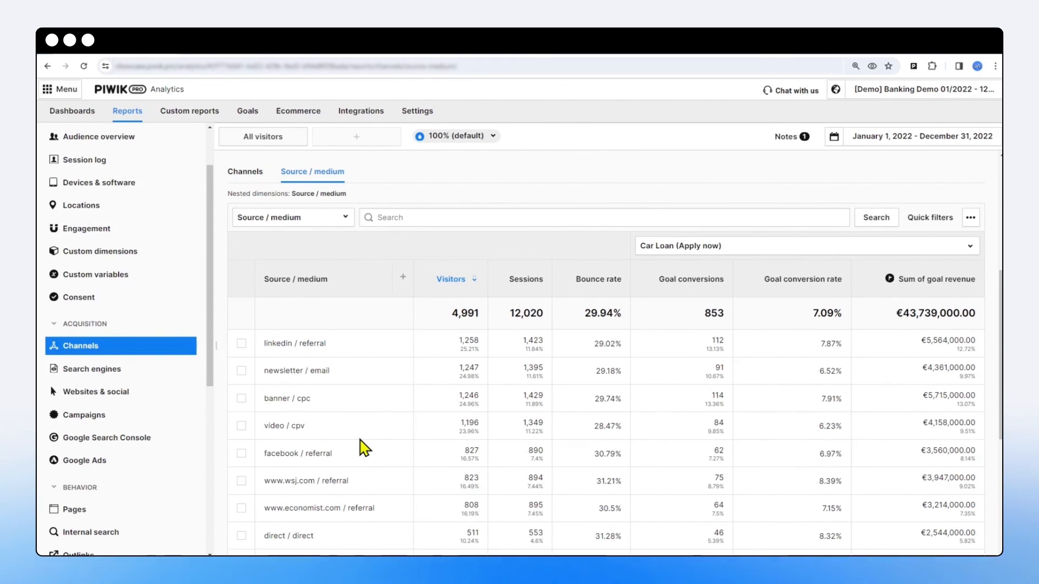
pyautogui.scroll(-4, 359, 445)
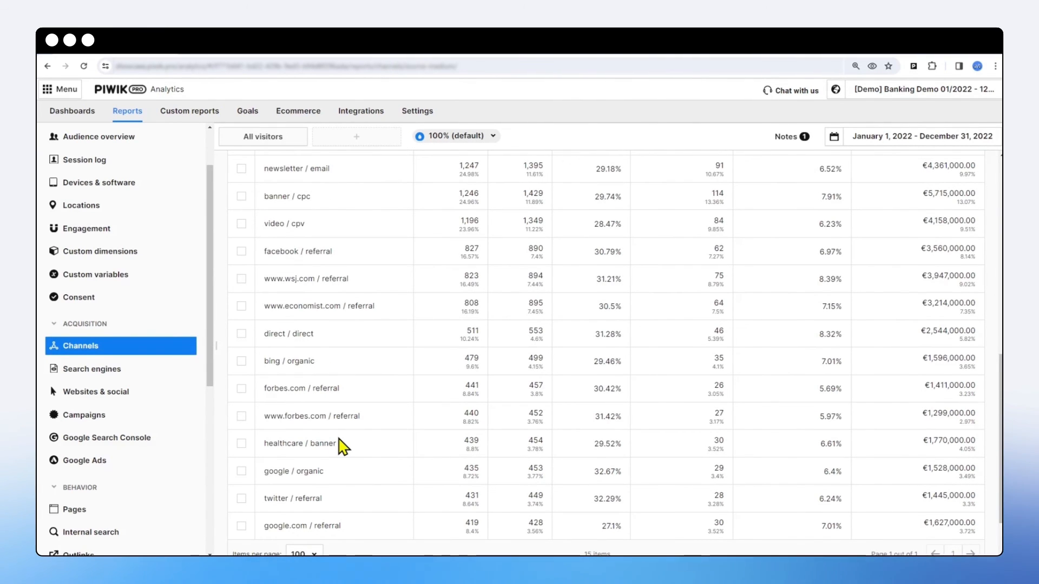
pyautogui.scroll(1, 376, 410)
pyautogui.scroll(2, 377, 411)
pyautogui.scroll(-3, 147, 398)
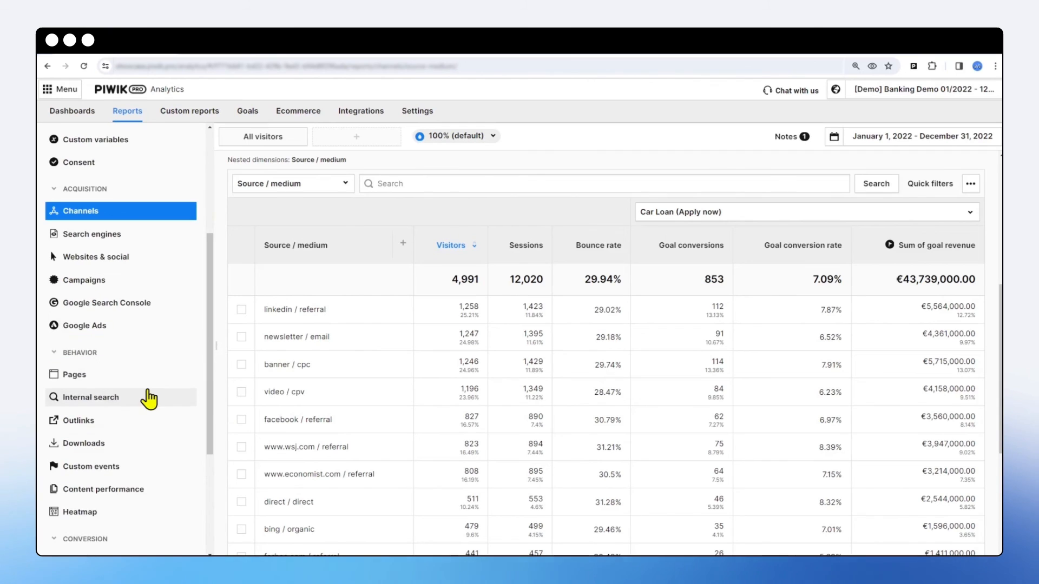
# - Open the Attribution report and review the default attribution models available in the model comparison tool
pyautogui.scroll(-1, 147, 398)
pyautogui.click(82, 493)
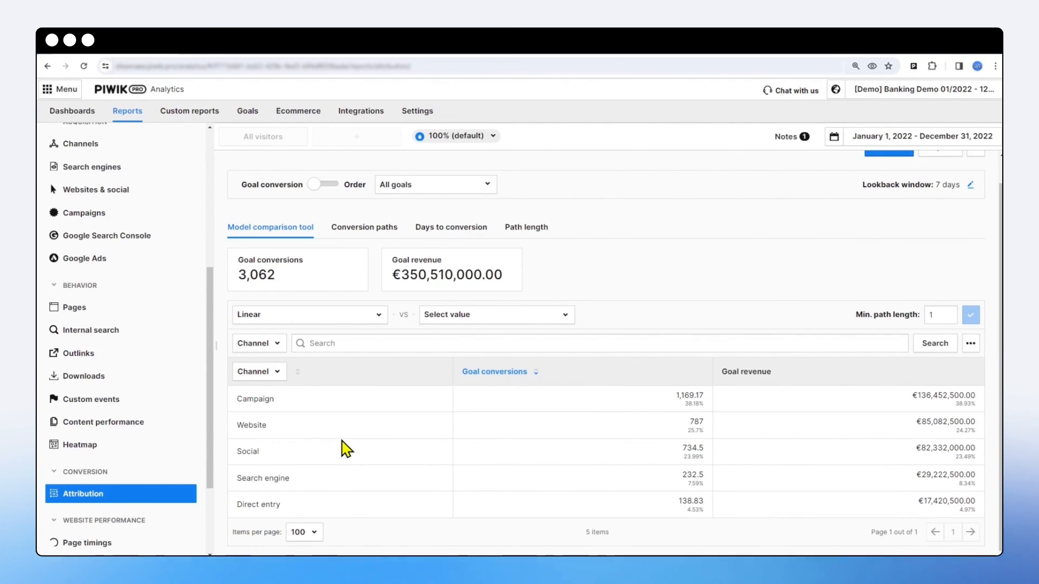
pyautogui.click(337, 316)
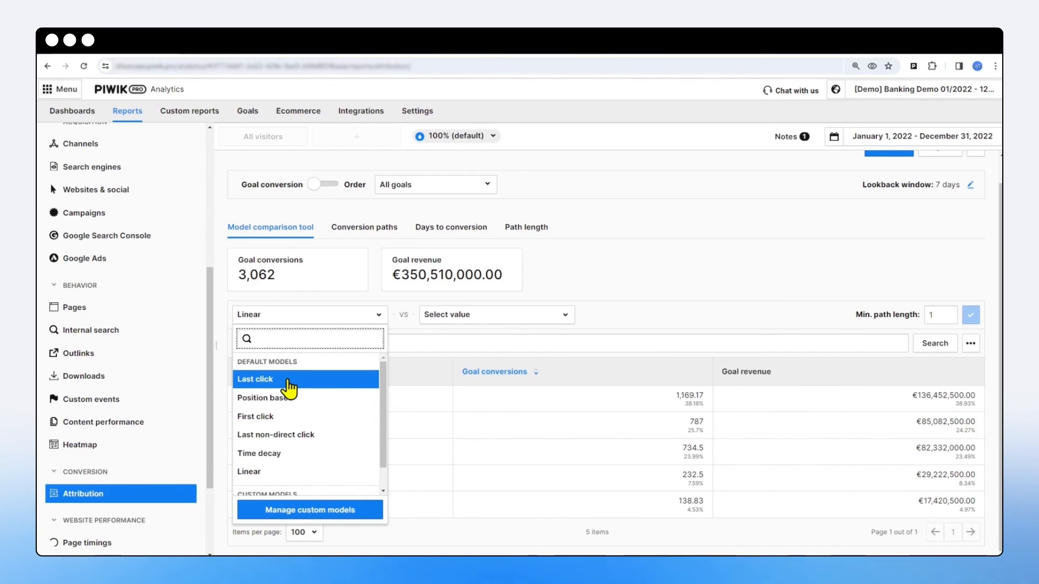
pyautogui.click(407, 388)
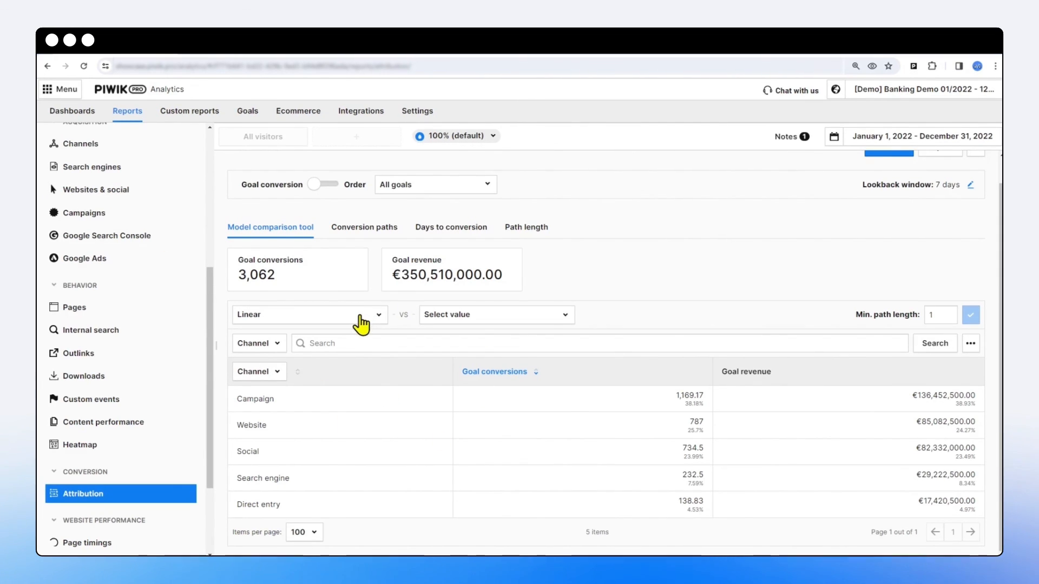
pyautogui.click(359, 318)
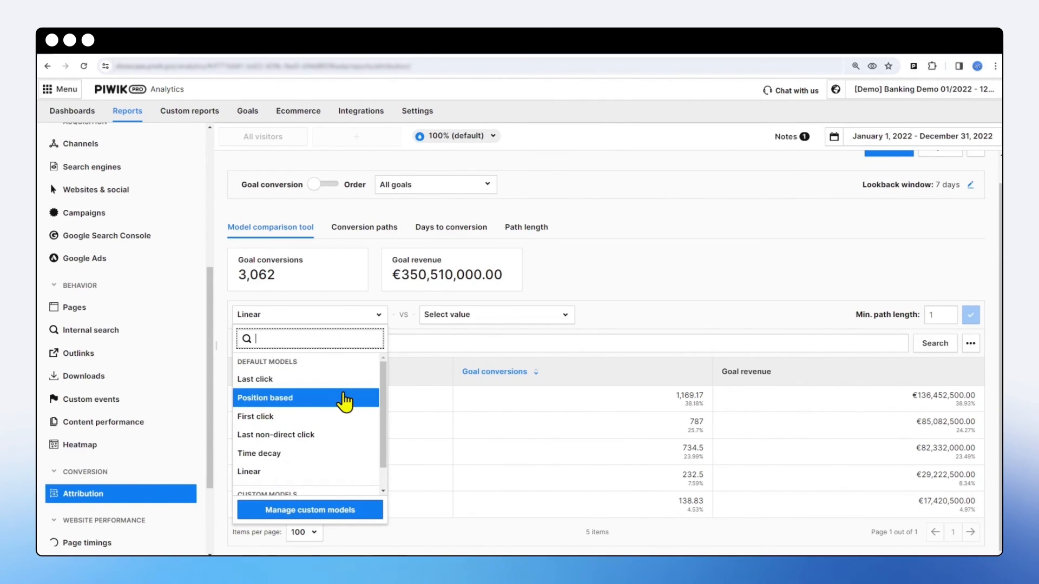
pyautogui.click(428, 374)
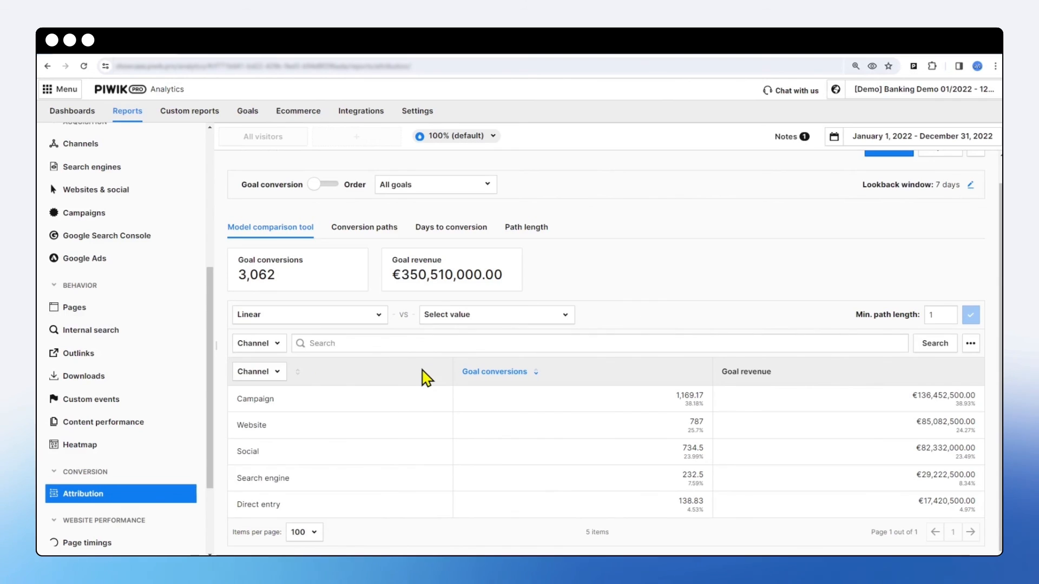